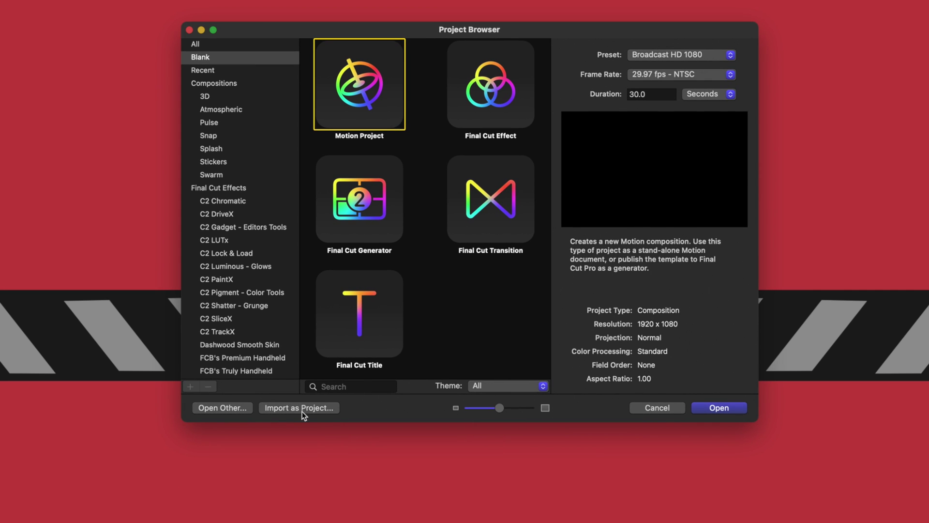
Create a new project from Page Track 1 - OPTIMIZED.mov using Import as Project
left_click(330, 408)
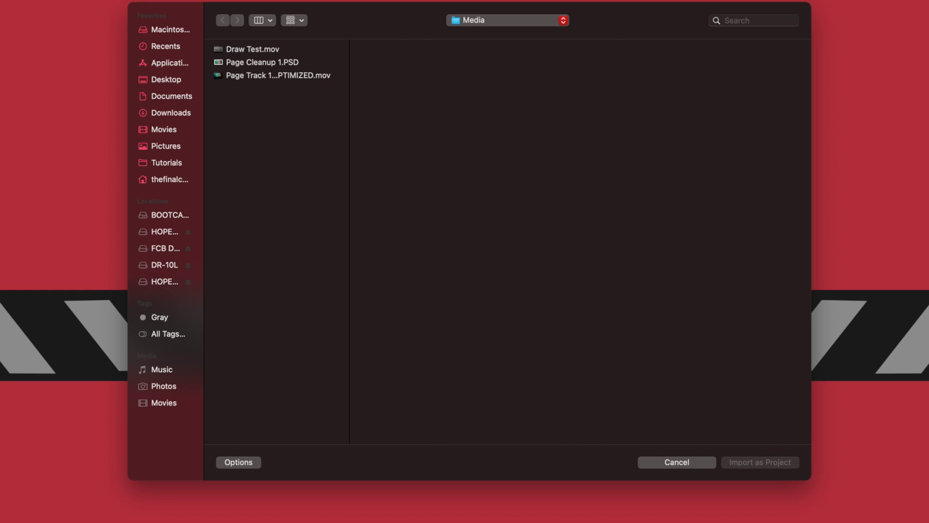
left_click(276, 75)
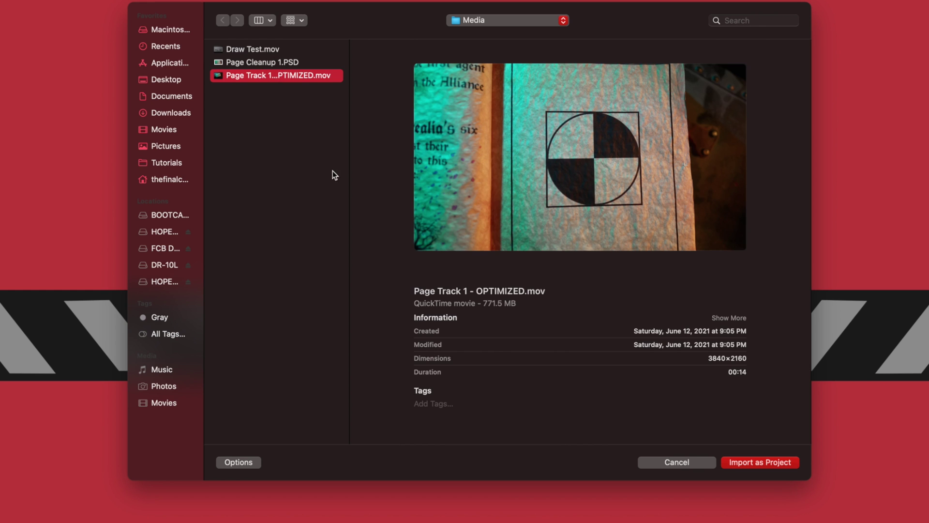
mouse_move(477, 226)
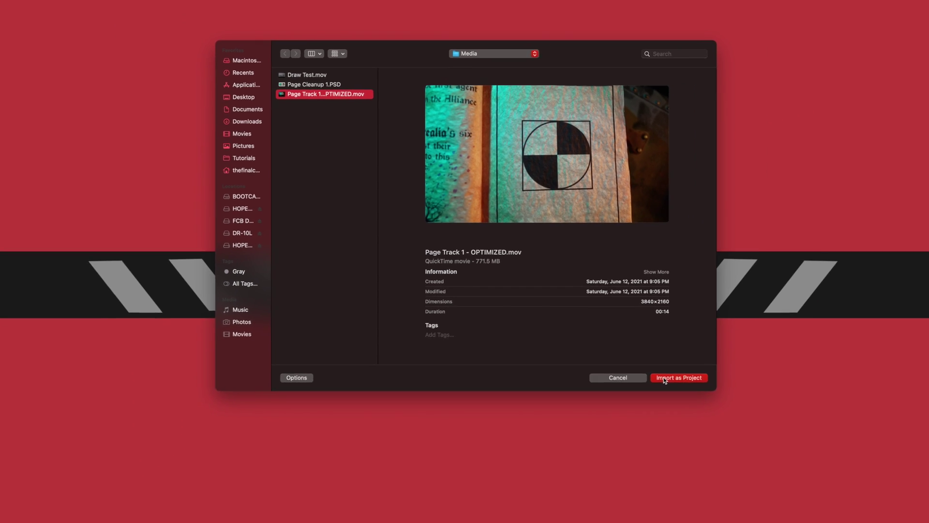
left_click(739, 461)
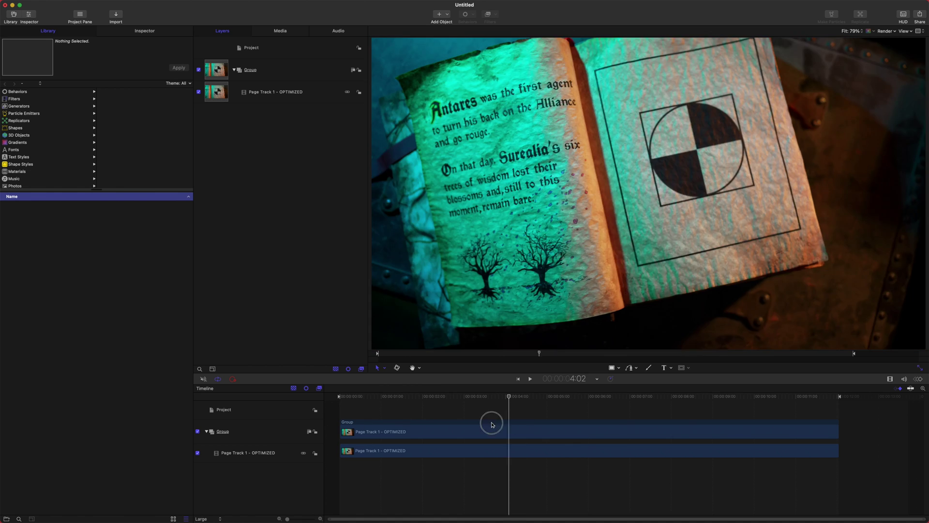
Scrub through the book-page footage and select the Page Track clip layer
left_click_drag(492, 426, 318, 426)
left_click_drag(367, 396, 304, 421)
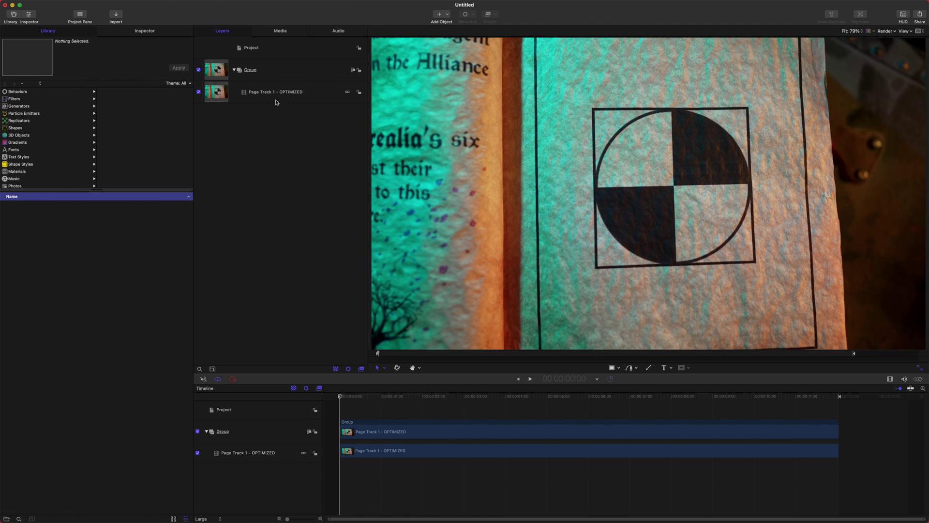
left_click(260, 93)
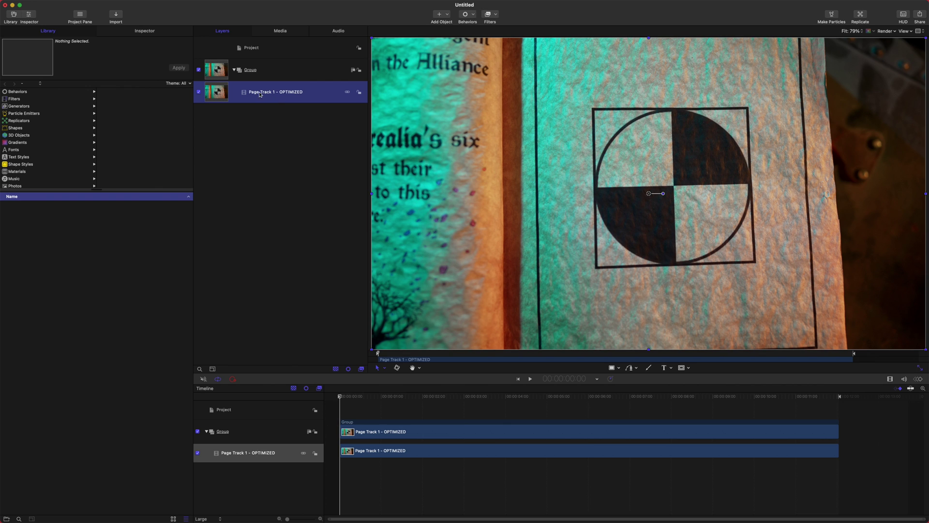
left_click(473, 17)
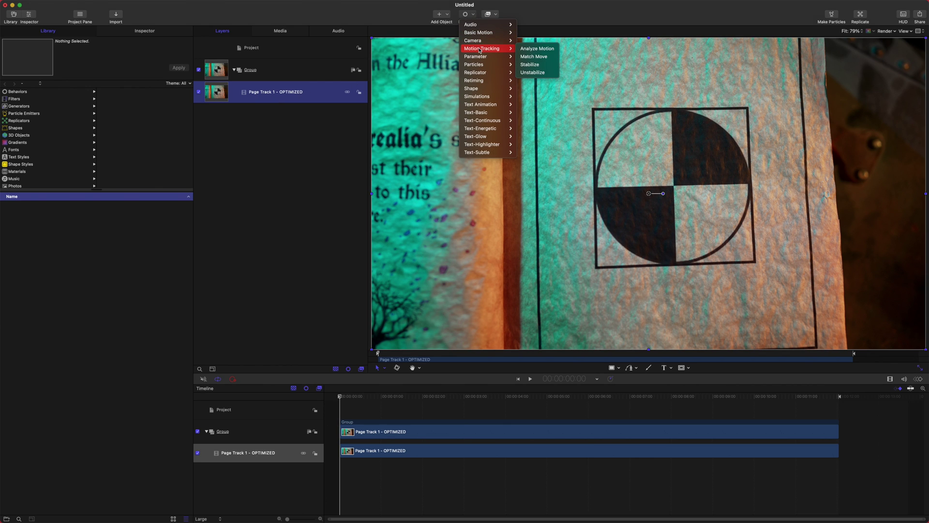
Apply Analyze Motion to the page clip, centre Track 1 on the circle target, and show the Inspector
left_click(523, 50)
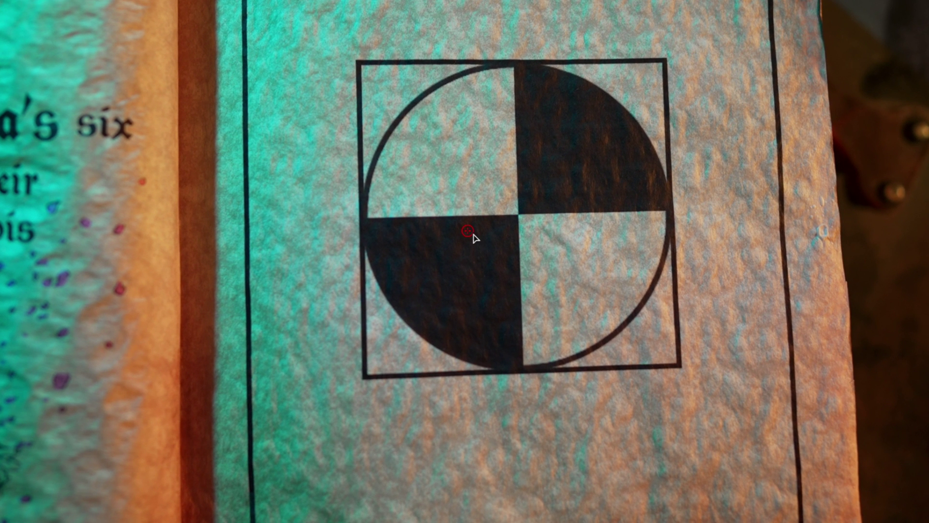
left_click_drag(474, 235, 518, 215)
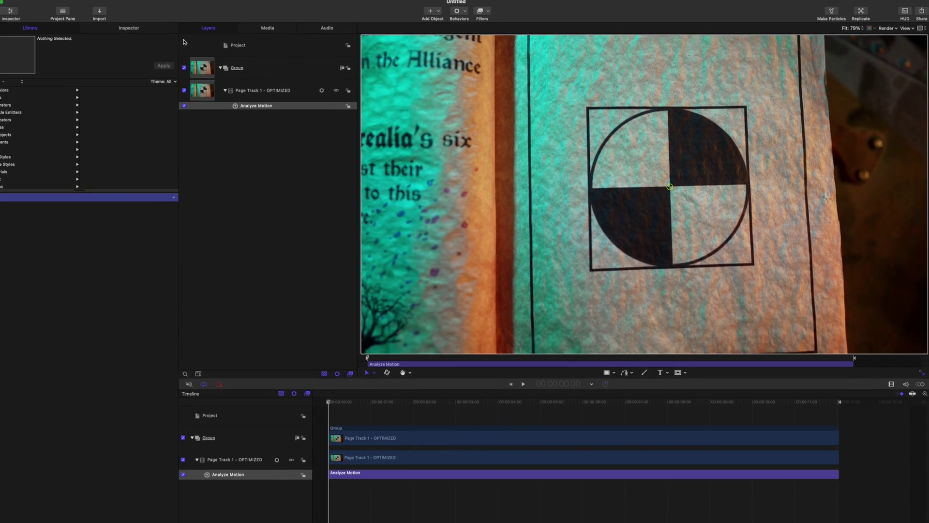
left_click(145, 31)
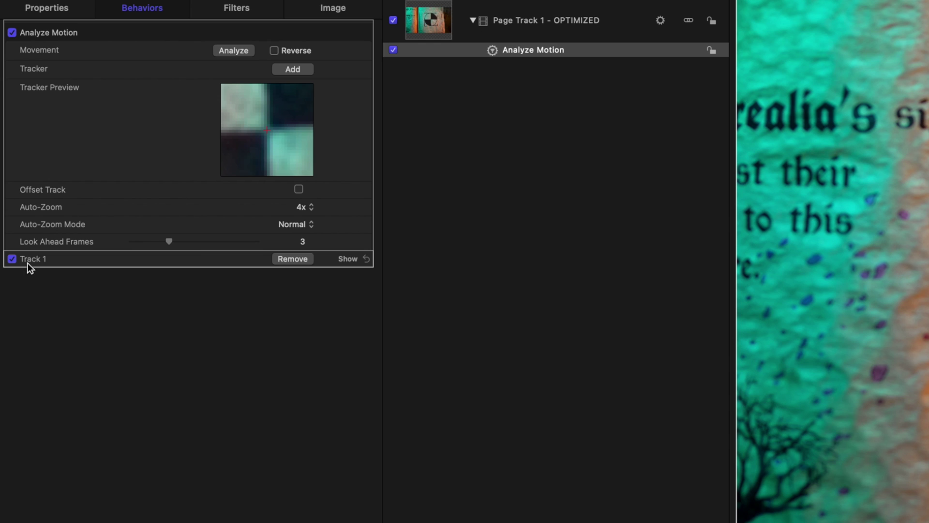
Reveal Track 1's settings and set its Track Size to 50 px
left_click(341, 260)
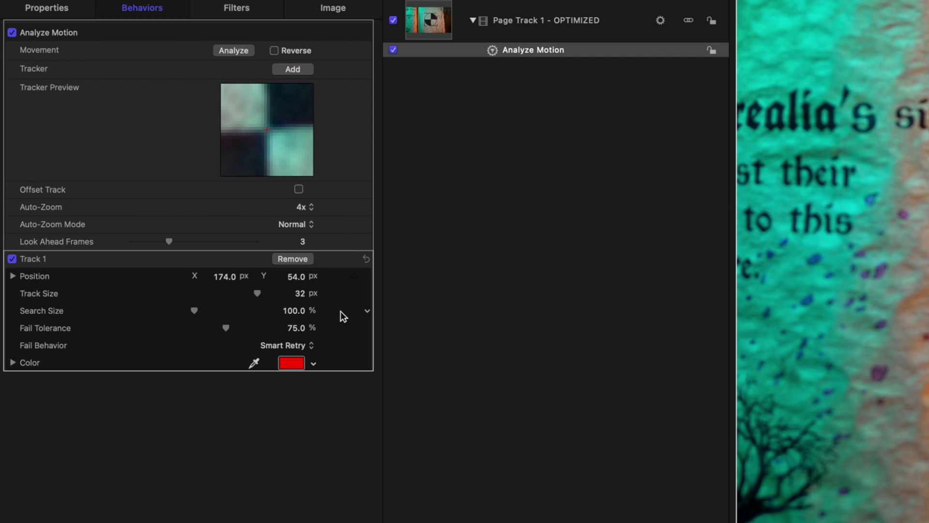
left_click_drag(301, 298, 349, 298)
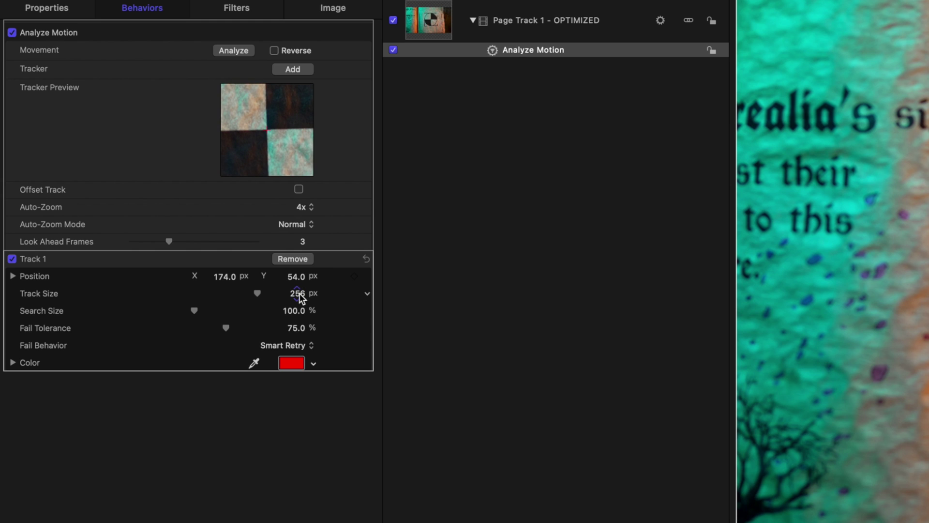
left_click_drag(298, 296, 345, 303)
left_click(257, 293)
left_click_drag(301, 296, 407, 296)
left_click(297, 294)
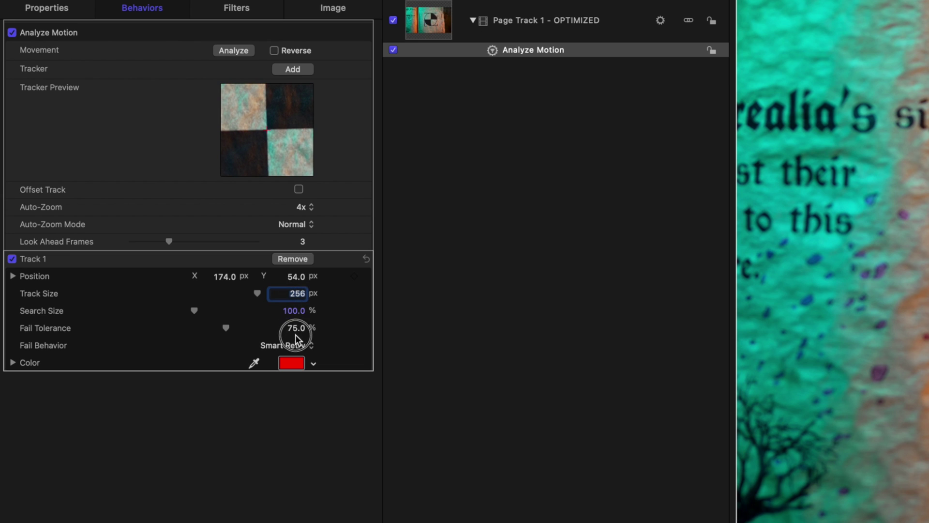
double_click(299, 294)
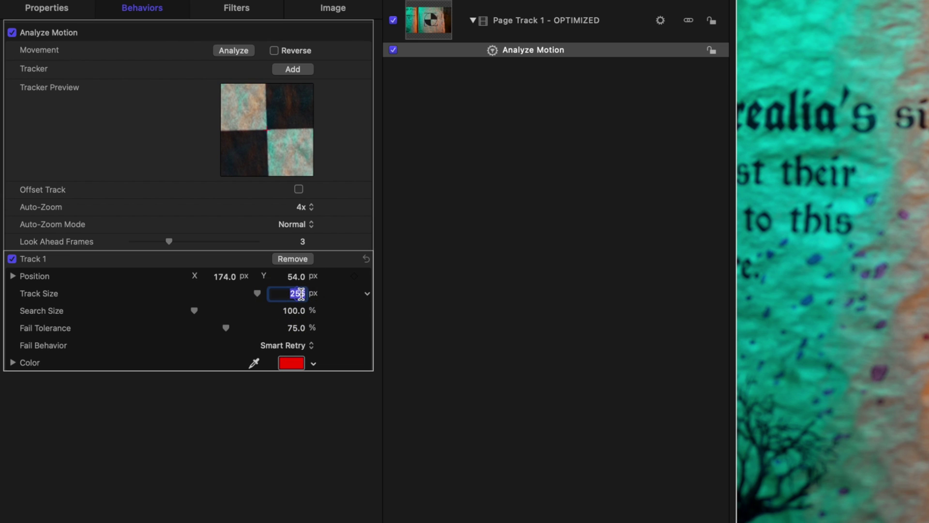
type("32")
key("Return")
left_click_drag(304, 296, 338, 300)
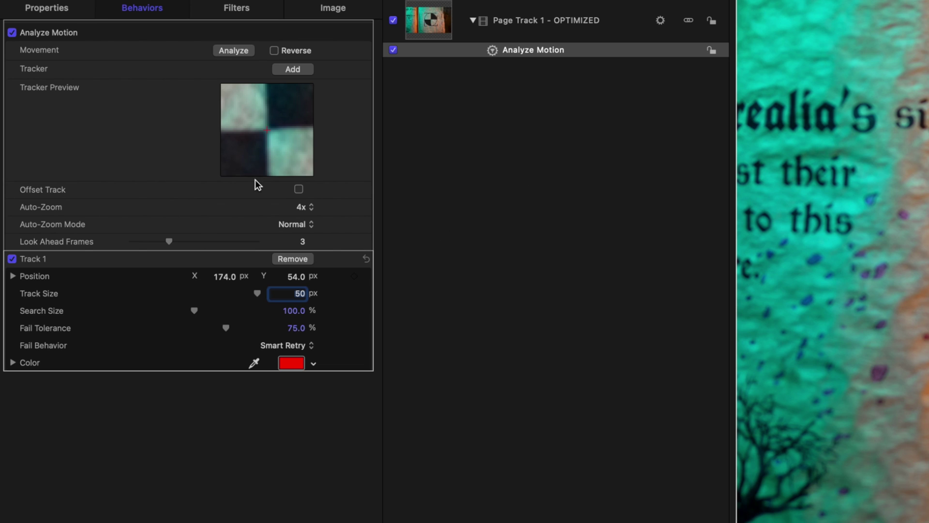
left_click(236, 423)
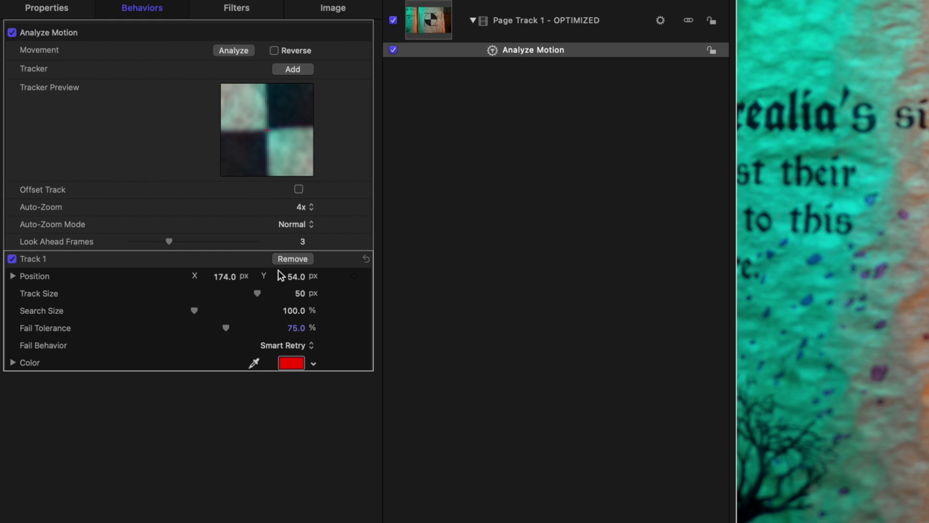
Set Track 1's Search Size to 150%
left_click(293, 310)
type("150")
key("Return")
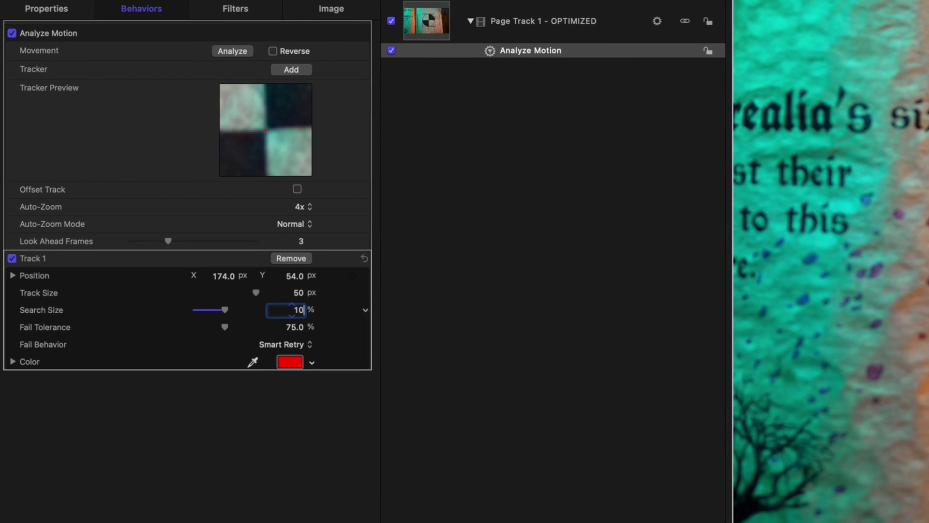
Enter 100 for Track 1's Search Size and 90 for its Fail Tolerance
type("100")
key("Return")
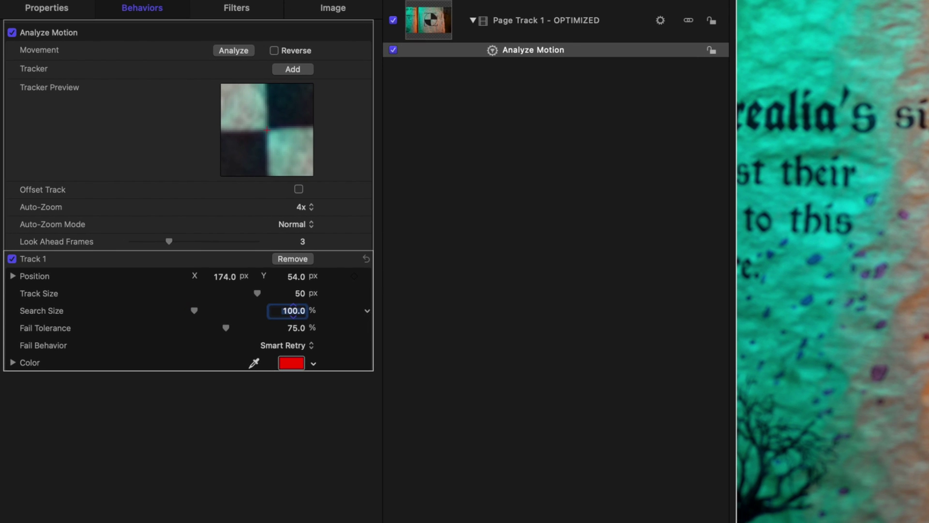
left_click(295, 329)
type("90")
key("Return")
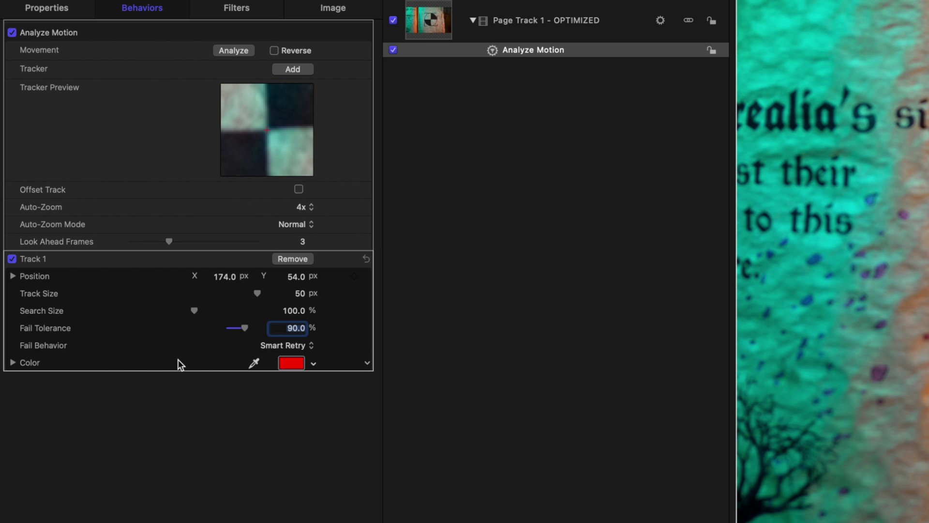
Try the Predict and Don't Predict fail behaviours, then settle on Use Existing Keyframes
left_click(264, 347)
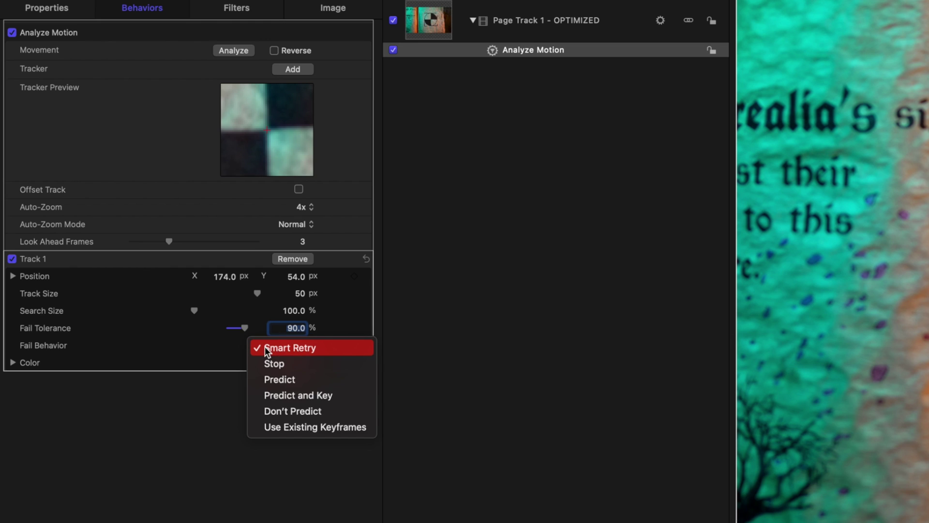
left_click(292, 348)
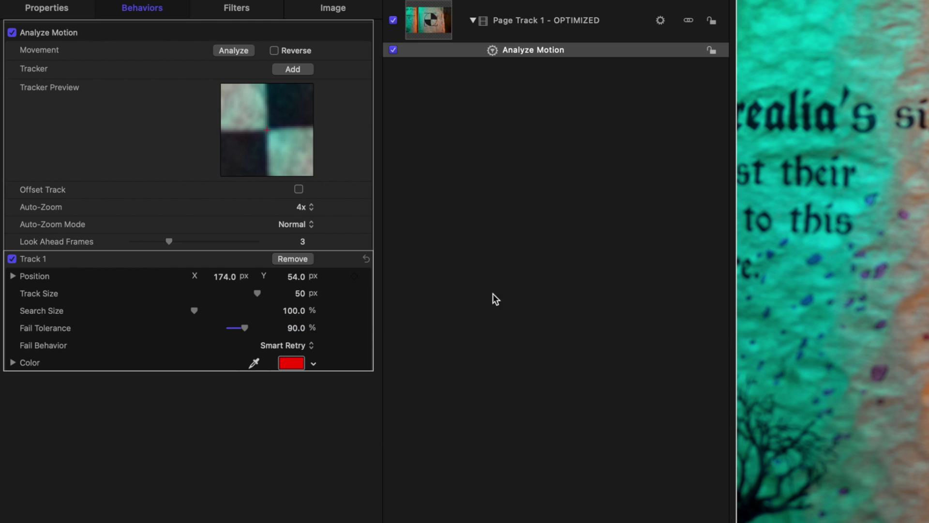
left_click(284, 350)
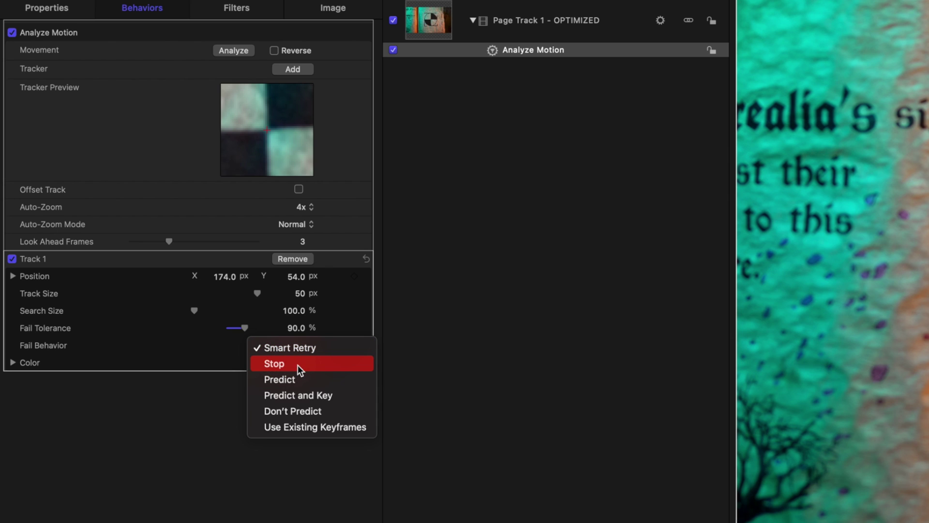
left_click(297, 379)
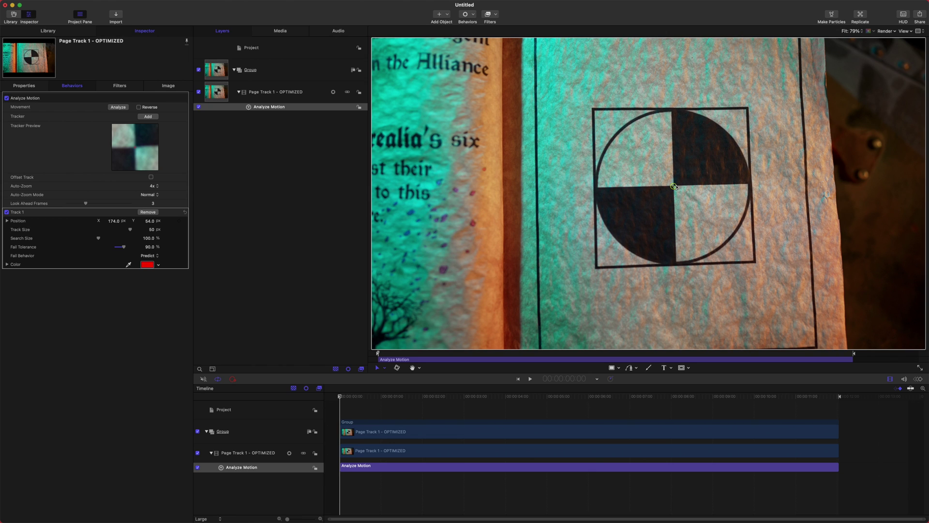
left_click(149, 255)
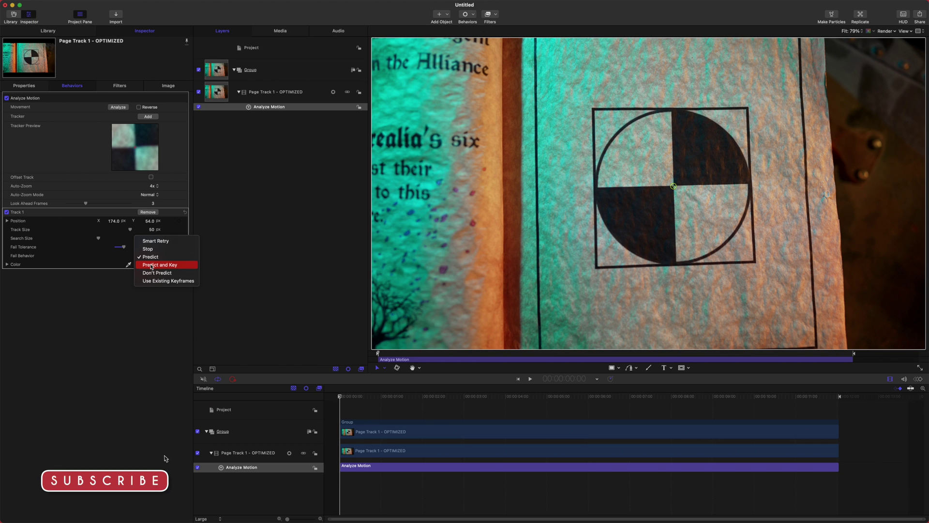
left_click(153, 272)
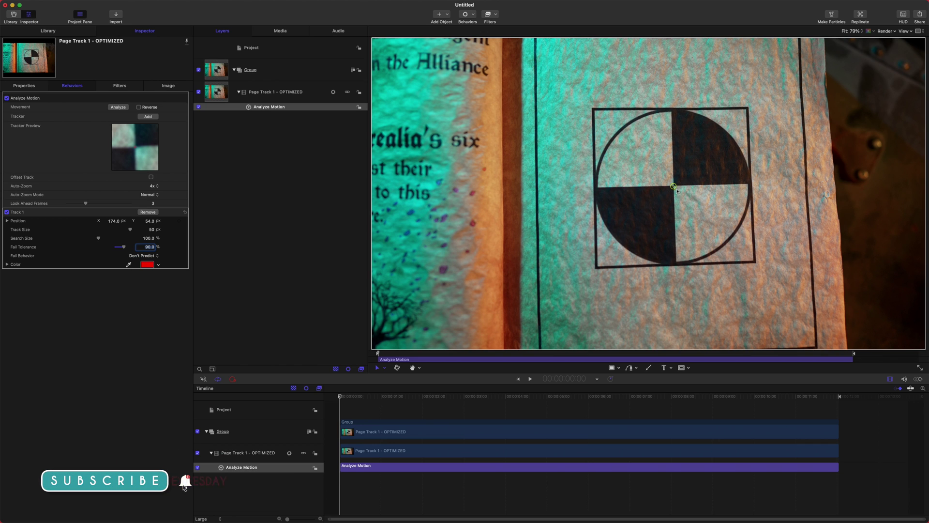
mouse_move(674, 187)
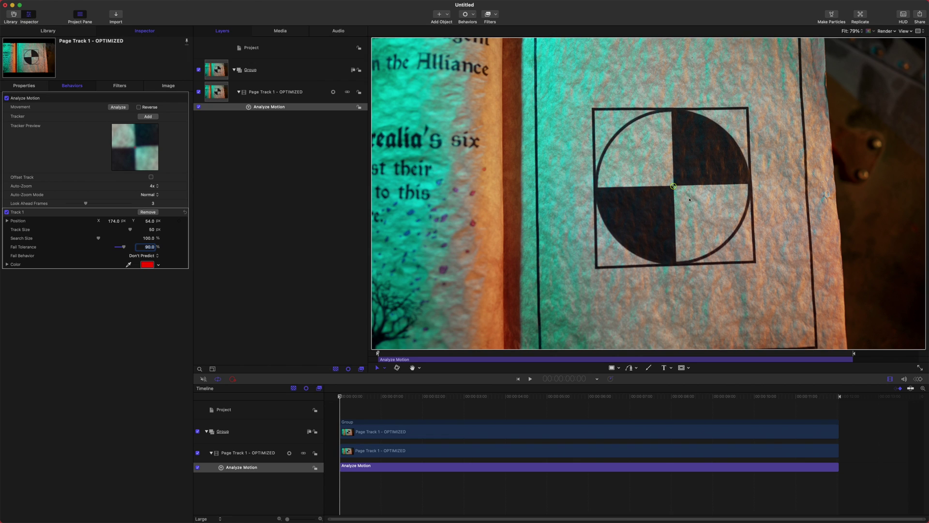
left_click(143, 256)
left_click(142, 264)
Look up 'fail behavior' in Motion Help, then switch Track 1's Fail Behavior to Smart Retry
mouse_move(221, 2)
left_click(192, 4)
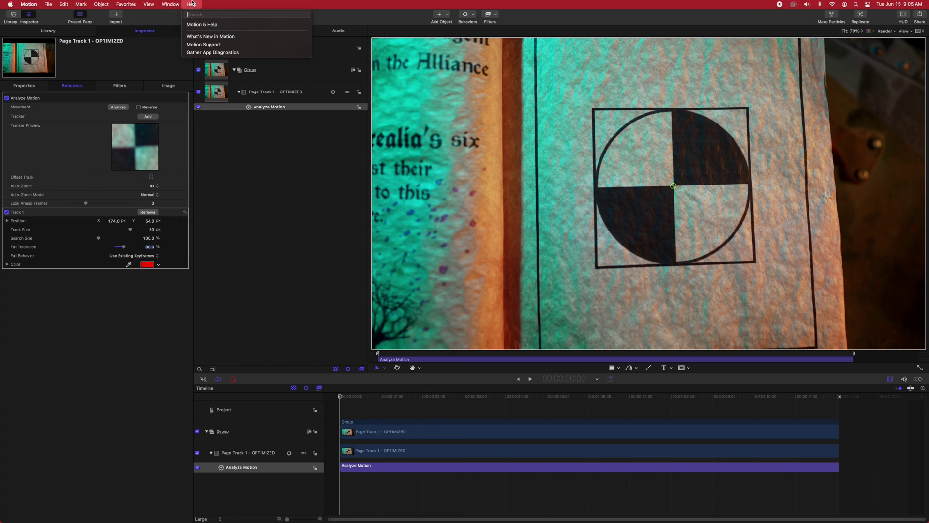
type("fail behavior")
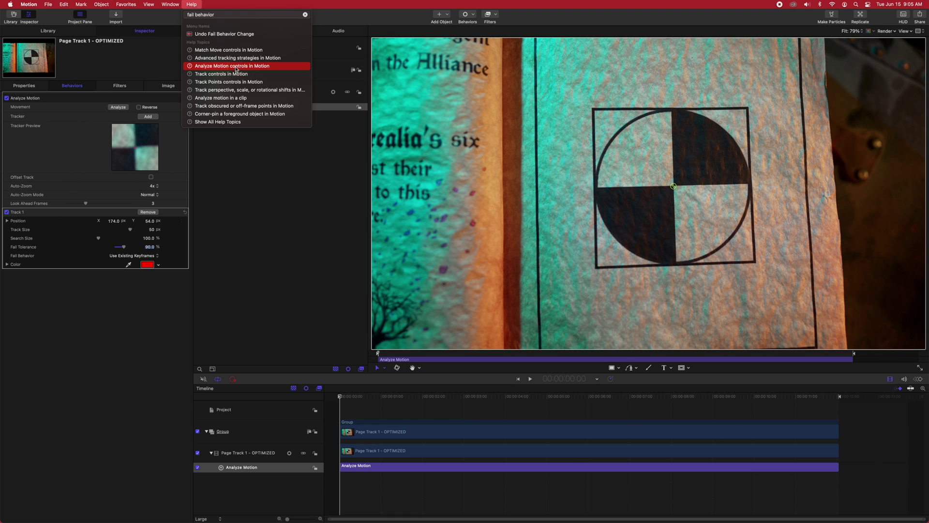
left_click(236, 66)
left_click(131, 256)
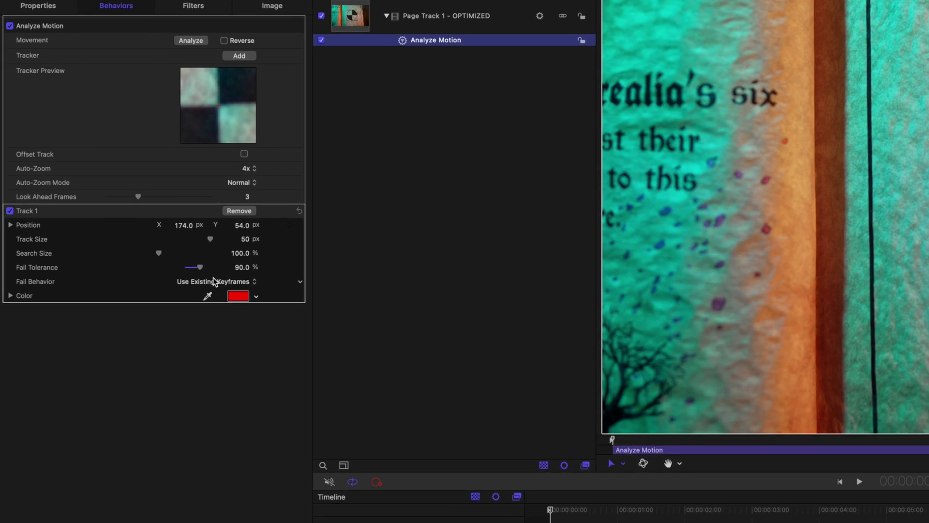
left_click(131, 255)
left_click(236, 218)
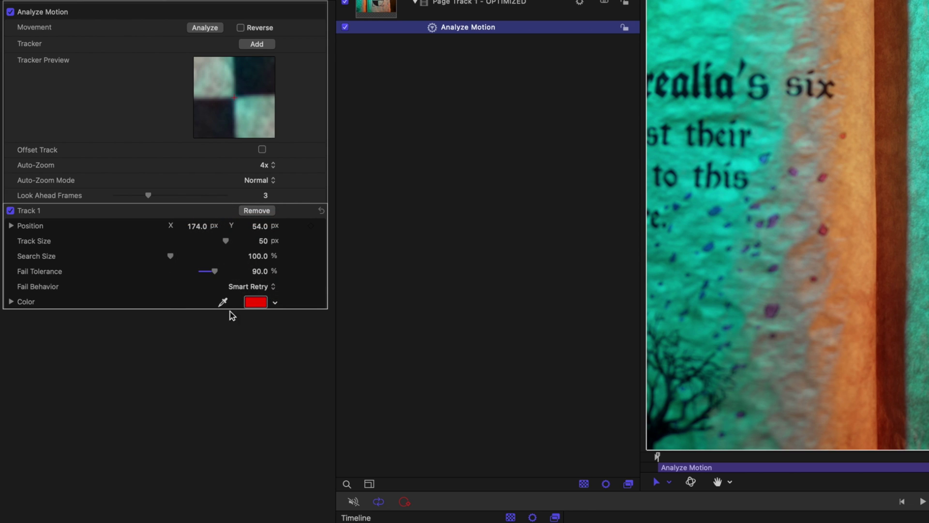
Preview other tracker marker colours, leaving the colour unchanged
left_click(249, 304)
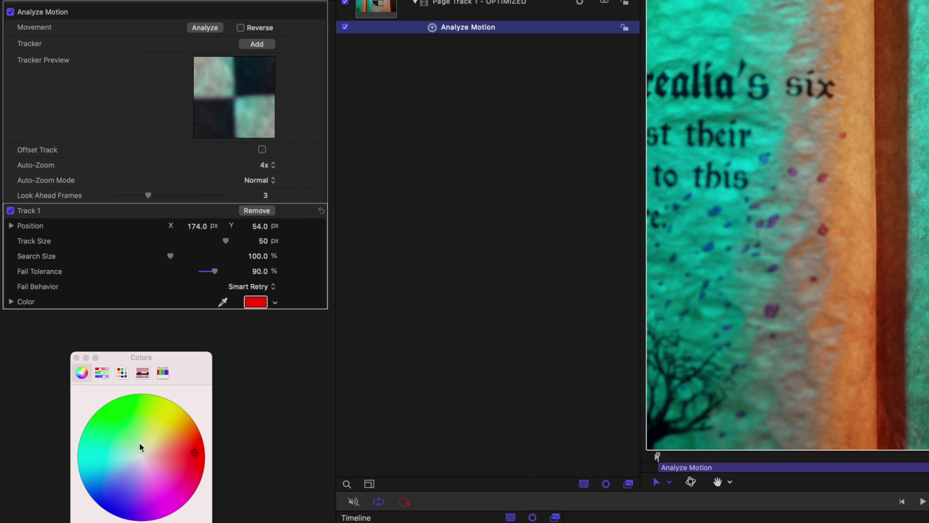
left_click_drag(148, 439, 225, 446)
left_click(491, 29)
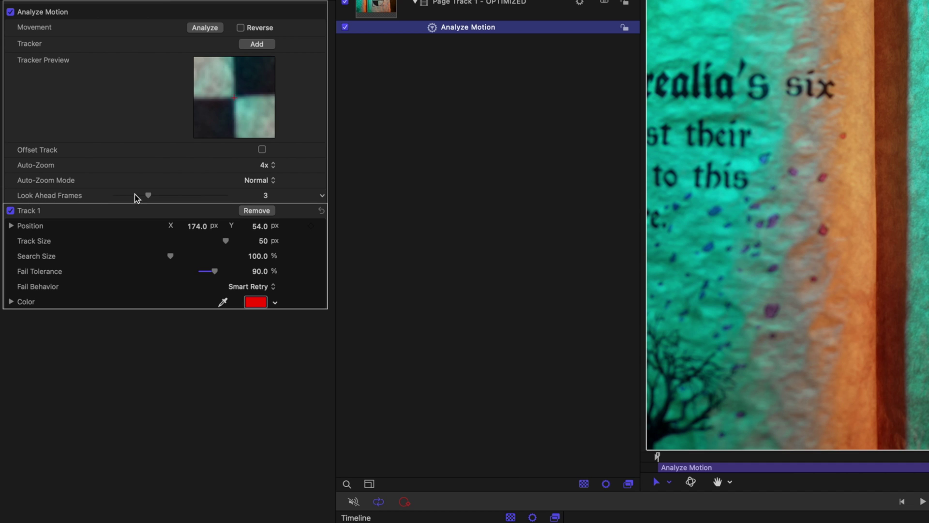
Set Track 1's Look Ahead Frames to 40
left_click_drag(263, 196, 286, 196)
left_click_drag(266, 200, 268, 203)
left_click(264, 196)
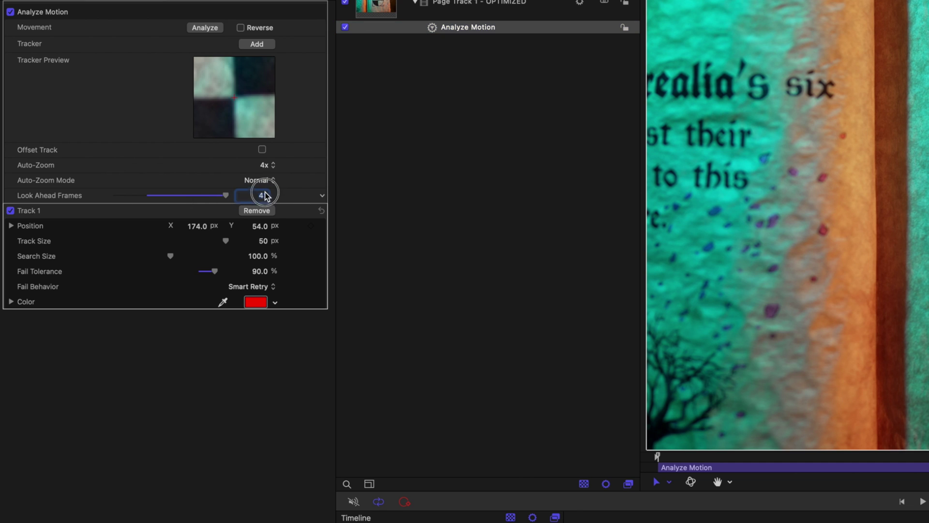
type("40")
Set Auto-Zoom to 8x, briefly trying 2x, while positioning Track 1 on the target
left_click(262, 165)
left_click(233, 186)
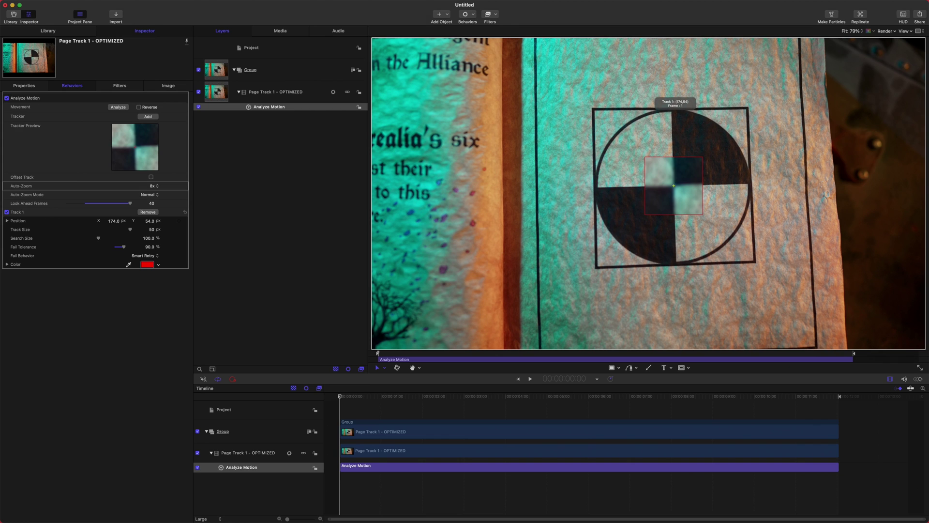
left_click_drag(674, 186, 674, 186)
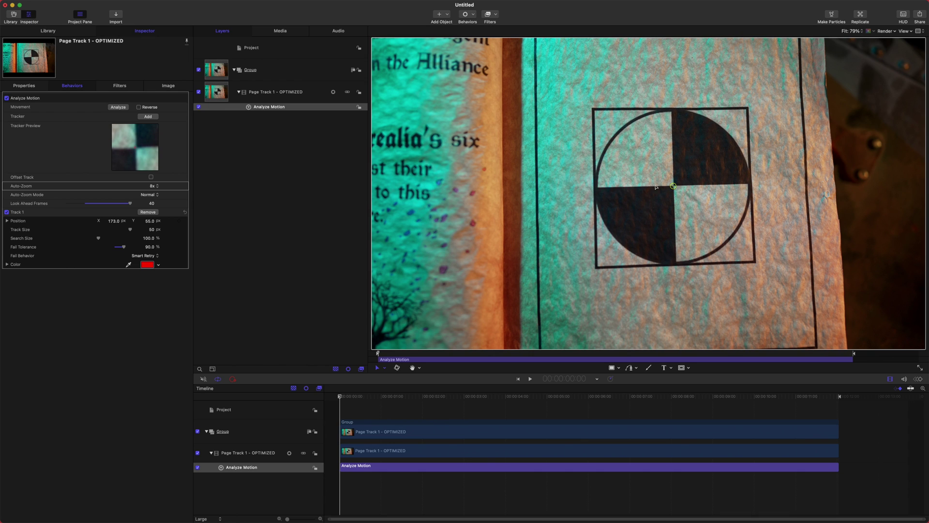
left_click(156, 186)
left_click(157, 172)
left_click_drag(673, 186, 673, 184)
left_click(150, 185)
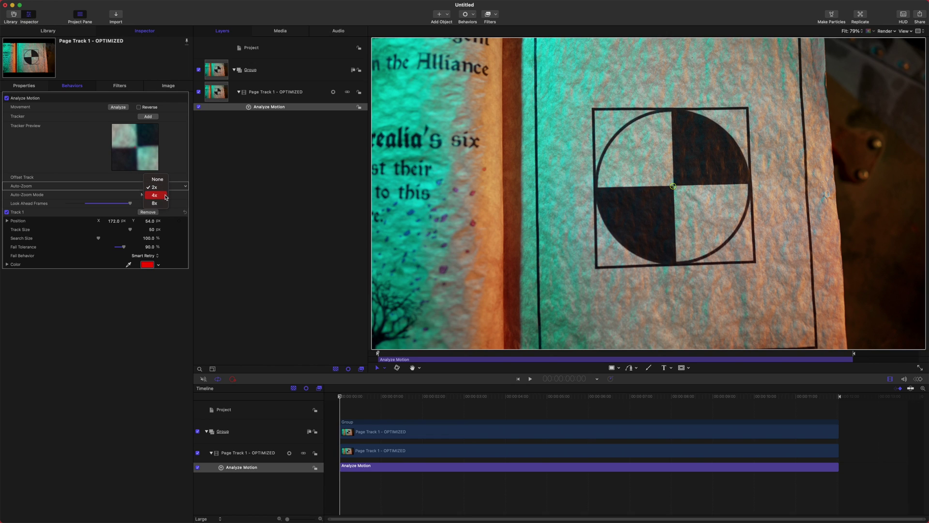
left_click(154, 203)
Recentre Track 1 on the target using Contrast auto-zoom, revert to Normal, and add Track 2
left_click(147, 194)
left_click(154, 205)
left_click_drag(673, 187, 677, 186)
mouse_move(582, 210)
left_mouse_down()
mouse_move(575, 204)
mouse_move(578, 212)
left_mouse_up()
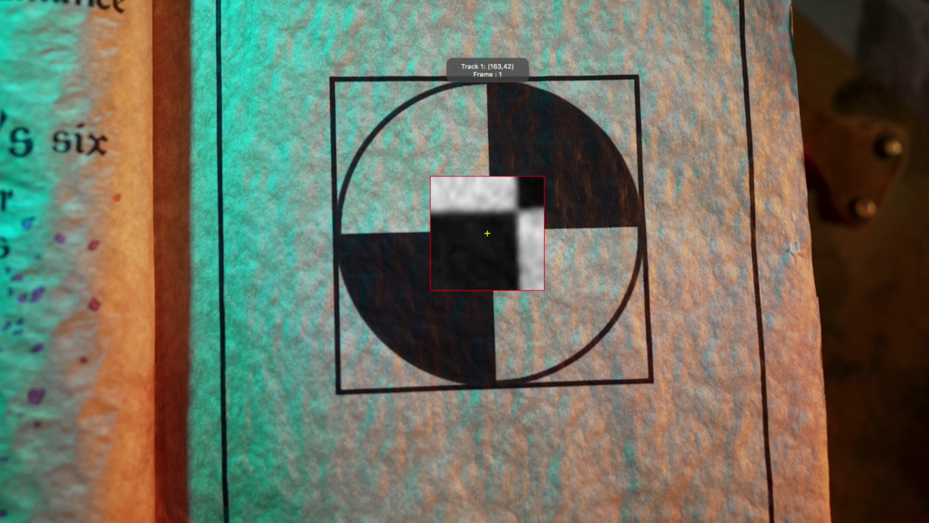
left_click_drag(487, 235, 489, 231)
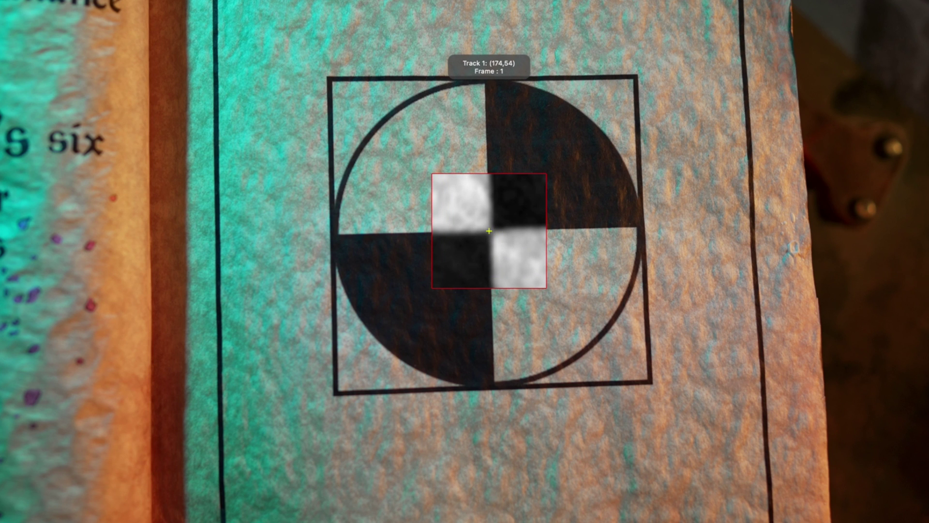
mouse_move(488, 231)
left_mouse_down()
mouse_move(543, 305)
mouse_move(516, 219)
mouse_move(500, 236)
mouse_move(523, 251)
mouse_move(479, 232)
mouse_move(489, 234)
mouse_move(493, 340)
left_mouse_up()
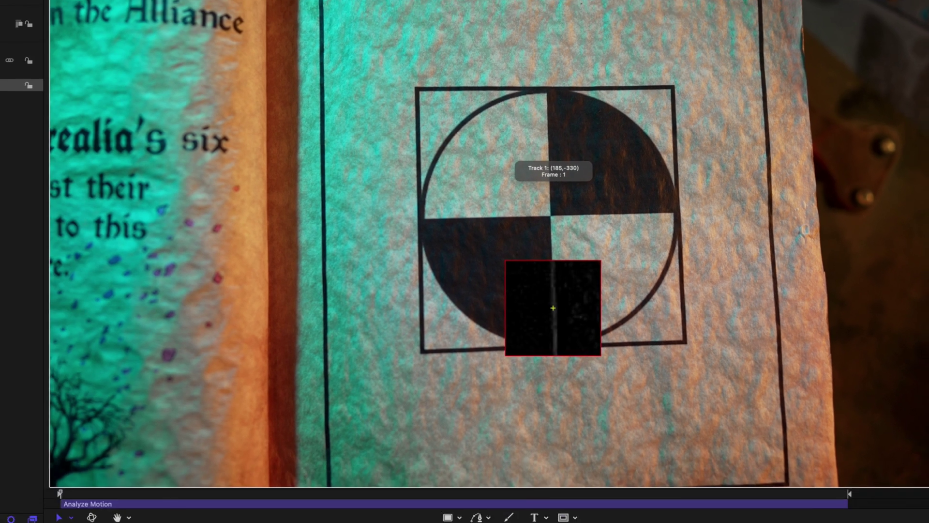
left_click_drag(553, 307, 553, 219)
left_click_drag(674, 185, 673, 185)
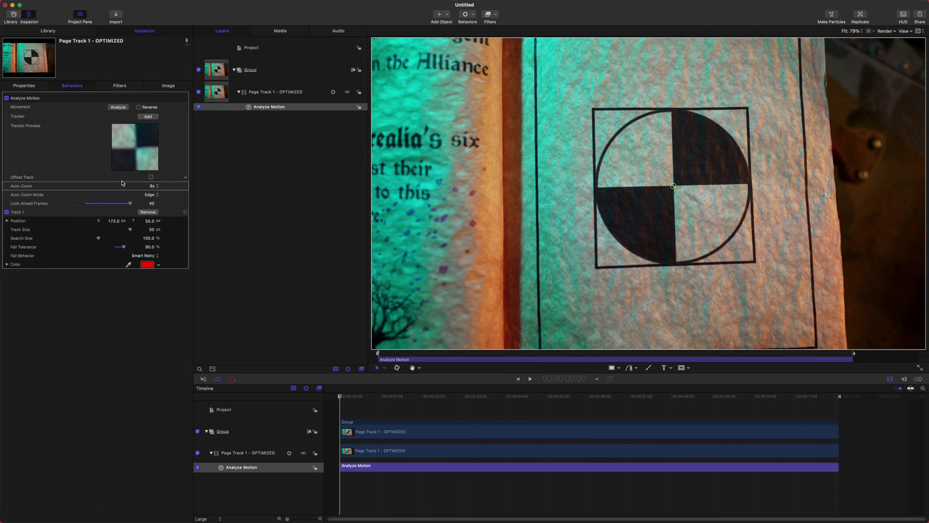
left_click(150, 193)
left_click(151, 182)
left_click(150, 194)
left_click(150, 196)
left_click(148, 117)
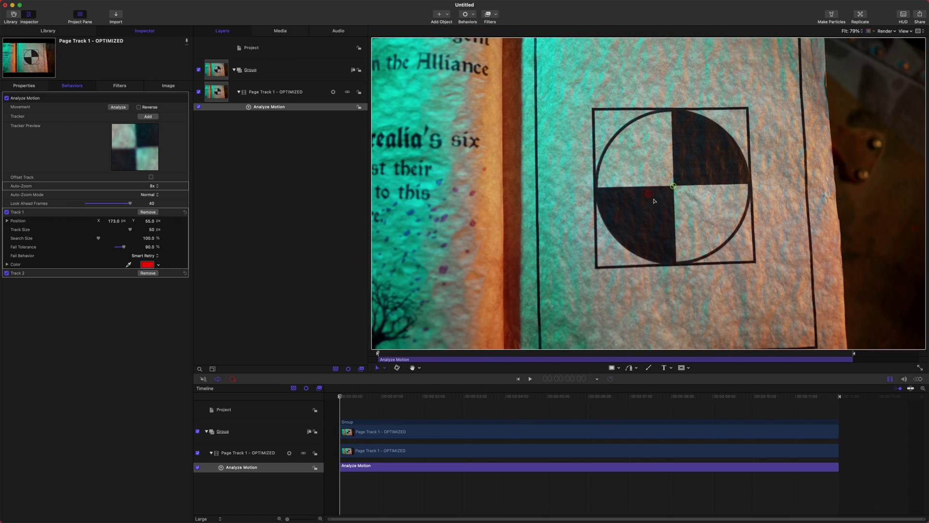
Give Track 2 a 40 px track size and 90% fail tolerance, placed at 674, 583 px
mouse_move(649, 194)
left_mouse_down()
mouse_move(651, 165)
mouse_move(707, 262)
mouse_move(736, 273)
mouse_move(706, 221)
mouse_move(739, 245)
mouse_move(711, 173)
mouse_move(746, 110)
left_mouse_up()
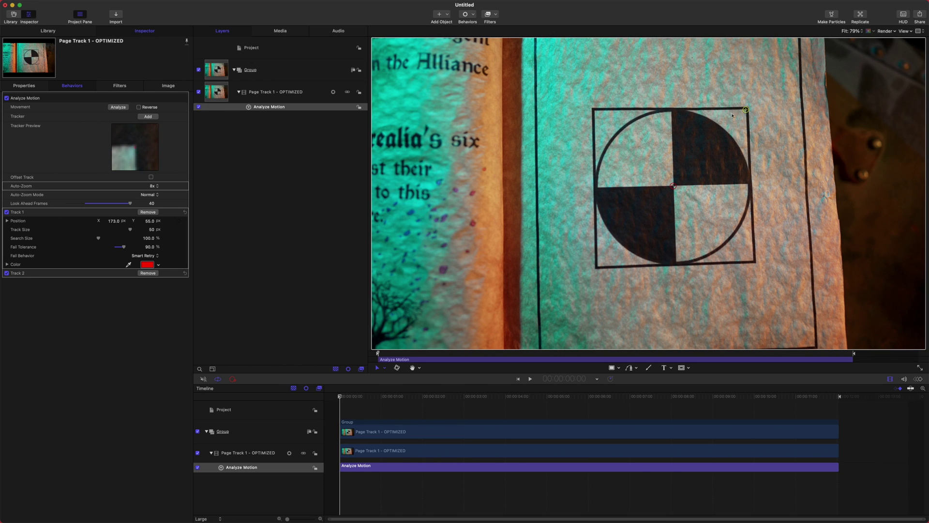
left_click(176, 273)
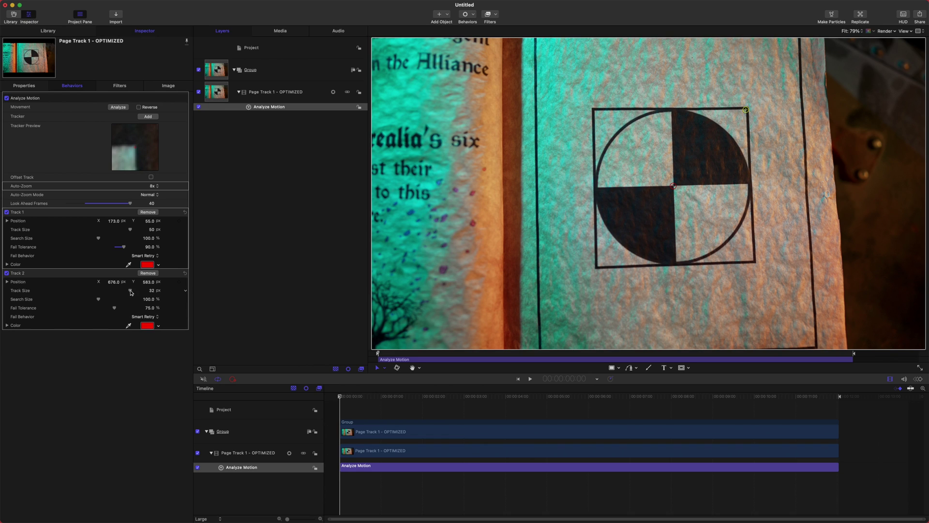
mouse_move(151, 291)
left_mouse_down()
mouse_move(142, 291)
mouse_move(152, 291)
left_mouse_up()
left_click(149, 308)
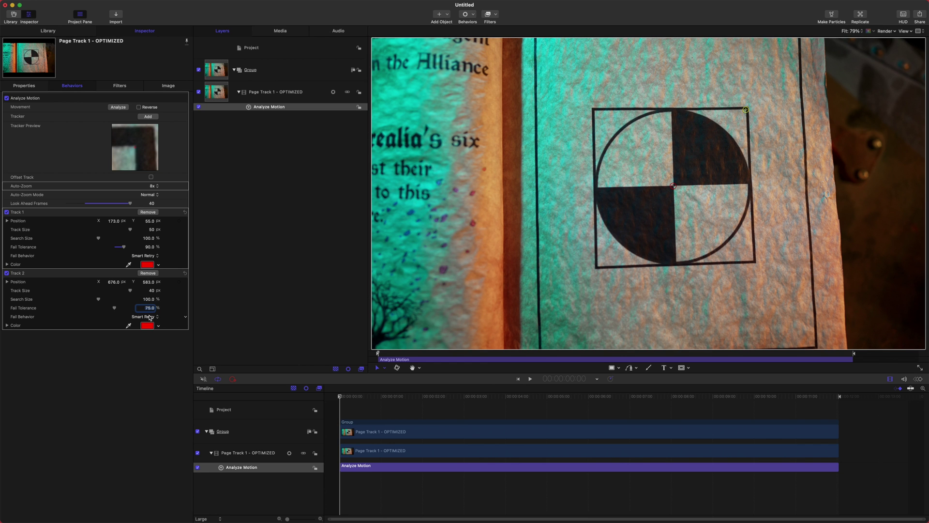
type("90")
key("Return")
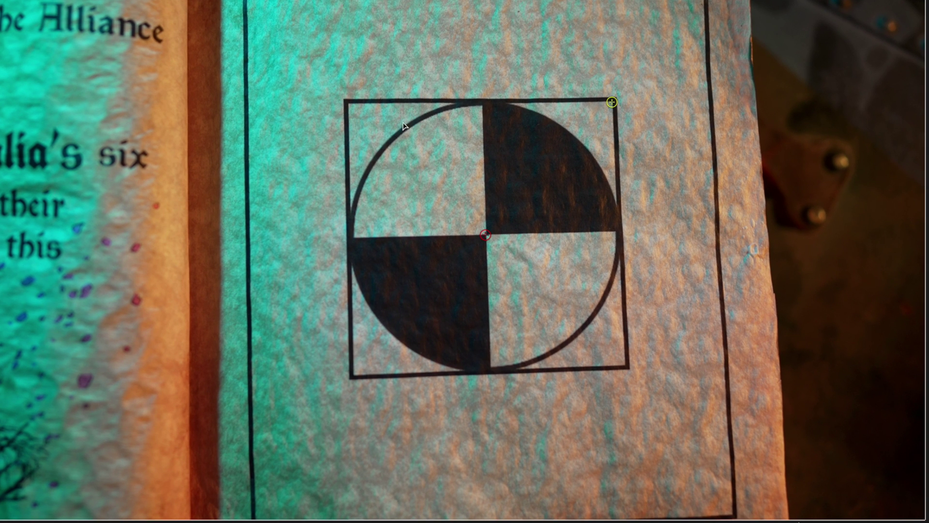
mouse_move(613, 101)
left_mouse_down()
mouse_move(498, 160)
mouse_move(560, 103)
mouse_move(595, 150)
mouse_move(660, 116)
mouse_move(559, 187)
mouse_move(614, 252)
mouse_move(612, 102)
left_mouse_up()
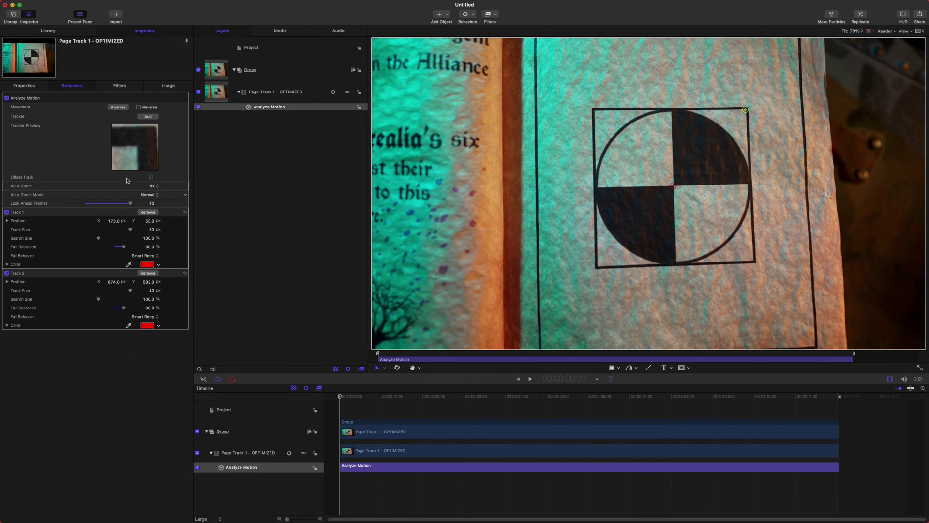
Analyze both trackers across the clip, then scrub back to about 3 seconds to review
left_click(118, 107)
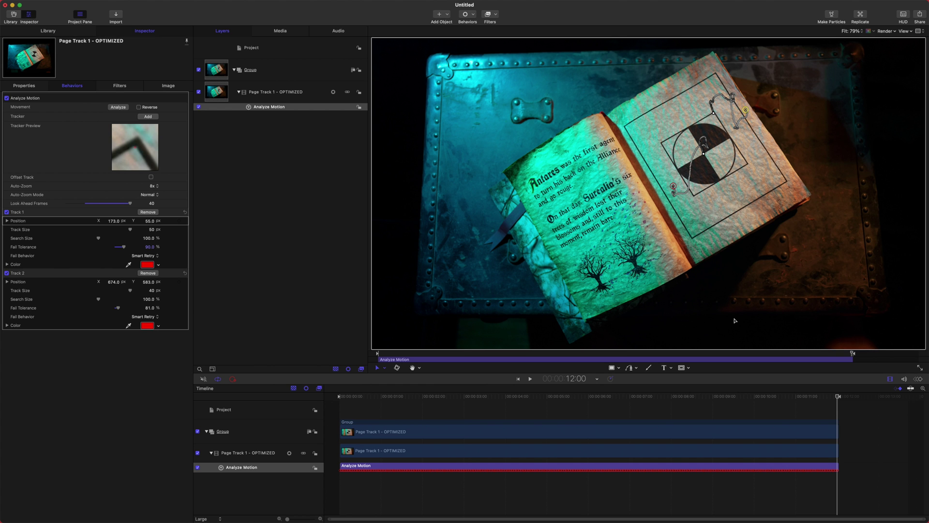
left_click_drag(823, 396, 623, 394)
key("Home")
left_click_drag(390, 397, 470, 388)
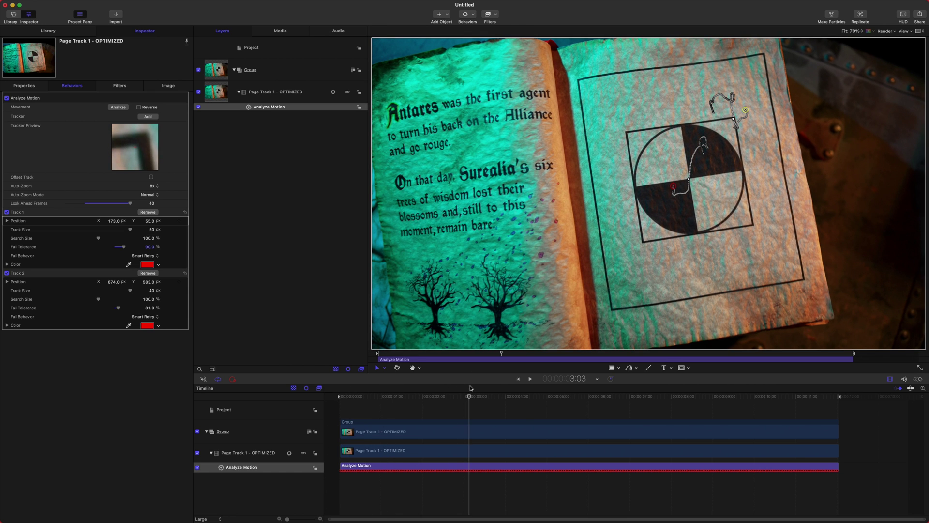
In the Keyframe Editor, delete the stray spike keyframe on the Track 2.Result.Y curve
key("super+8")
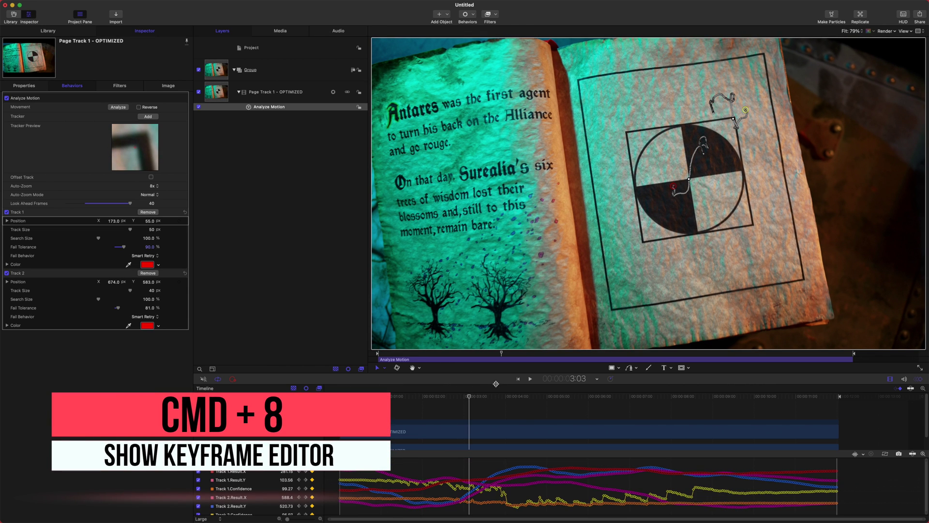
left_click_drag(499, 382, 512, 205)
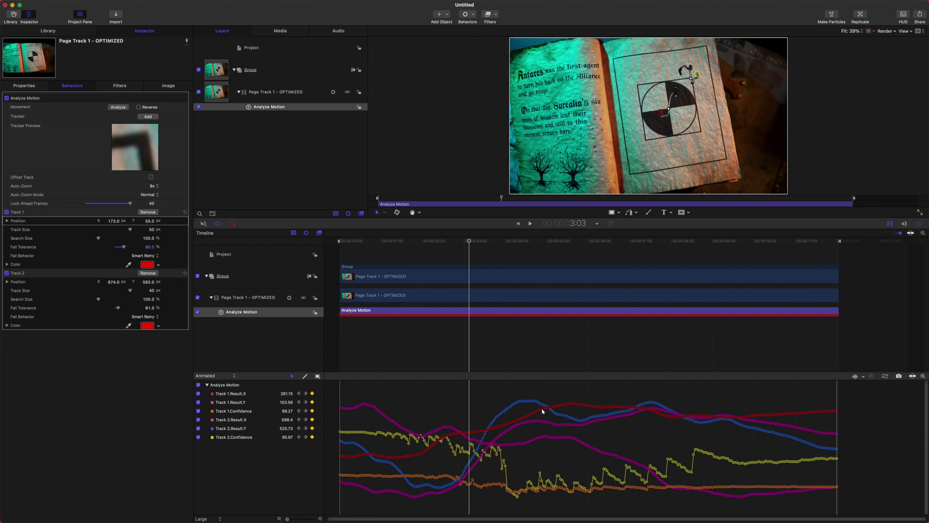
left_click(501, 414)
left_click_drag(501, 415, 508, 436)
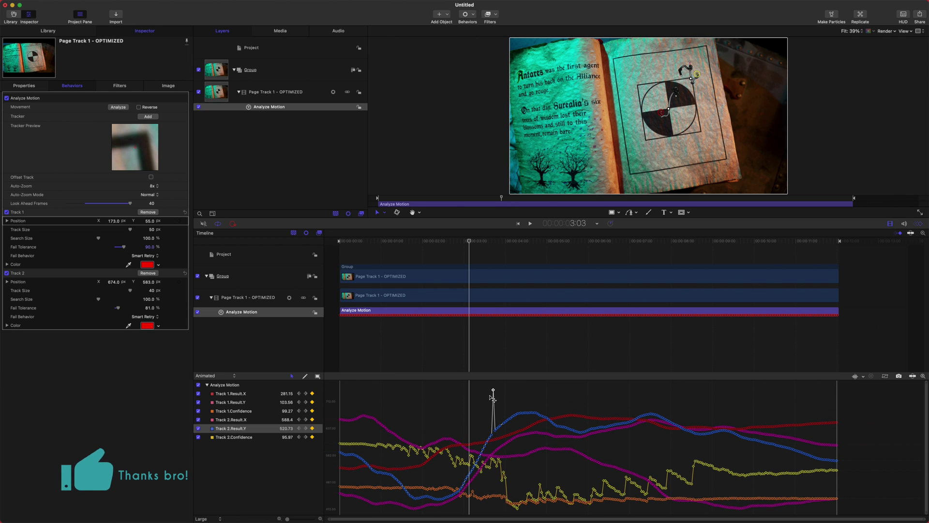
left_click(493, 390)
key("Delete")
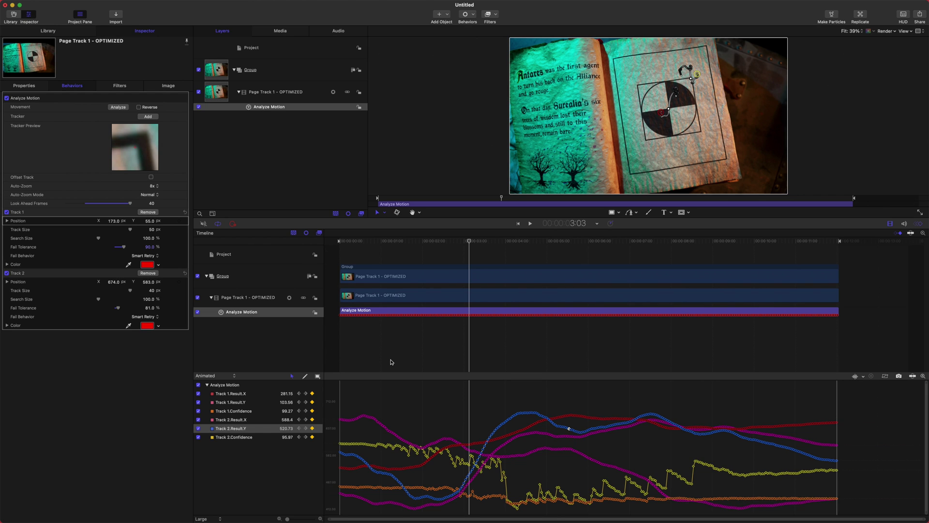
Hide the Keyframe Editor, enlarge the canvas, and reselect Analyze Motion to show its tracks
key("super+8")
left_click_drag(454, 232, 315, 407)
left_click(339, 173)
left_click(306, 107)
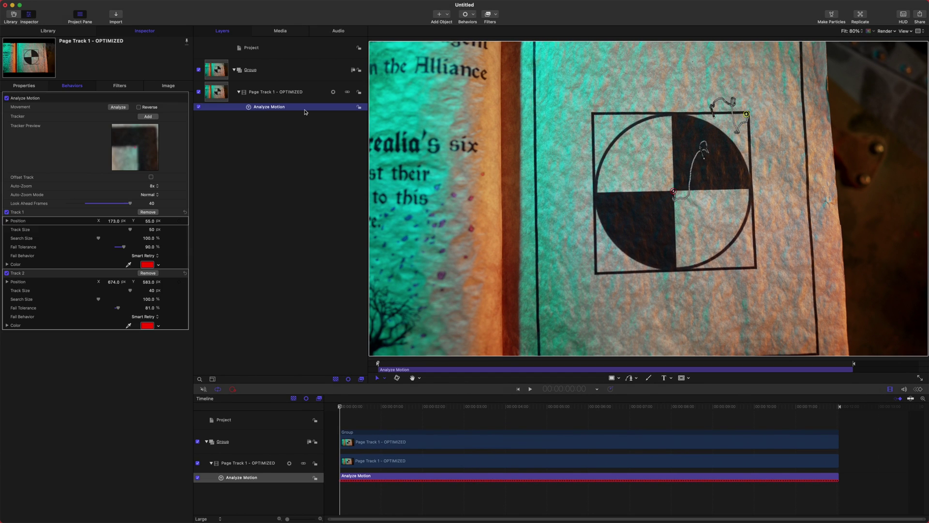
Deselect the analysis, move to a later frame, and import Page Cleanup 1.PSD as Merged Layers
left_click(310, 155)
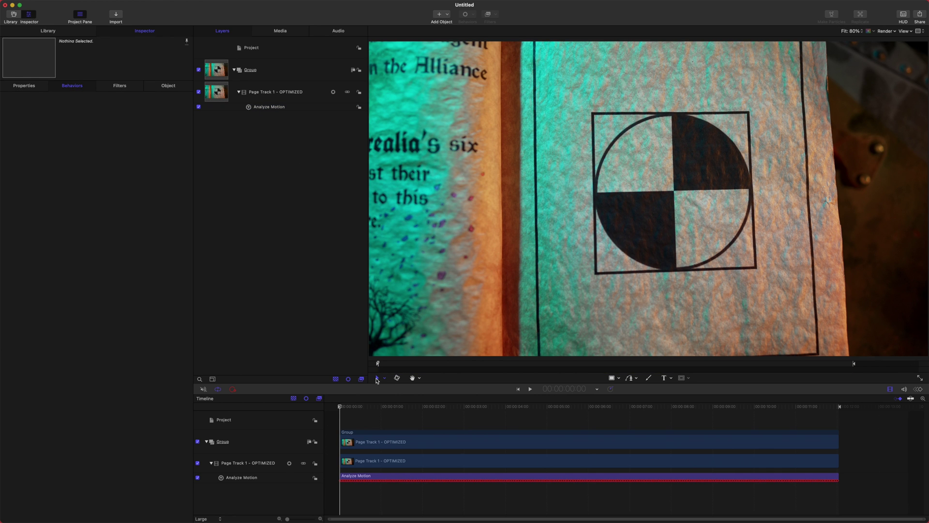
left_click_drag(369, 405, 439, 409)
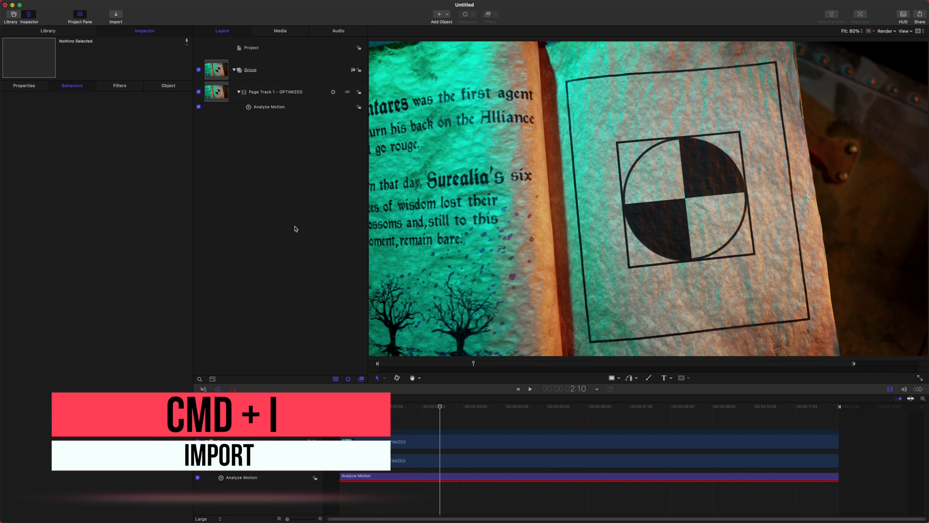
key("super+i")
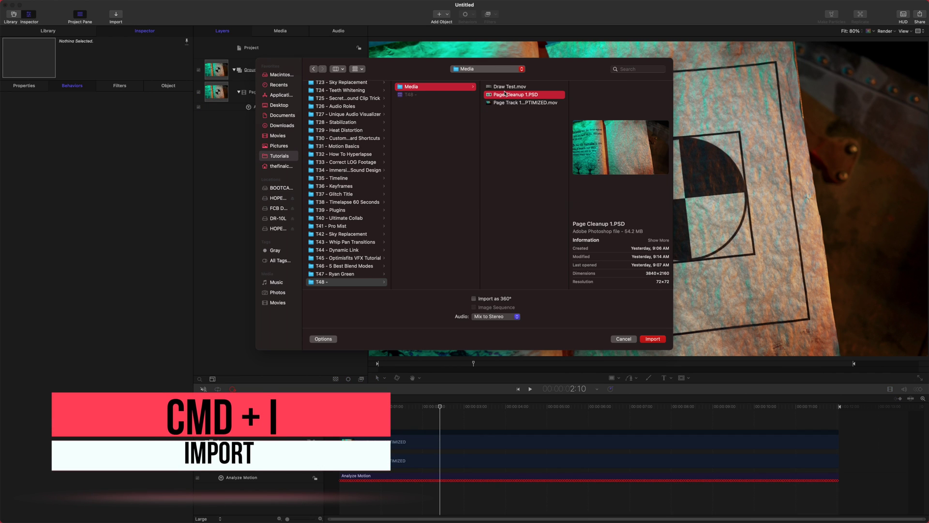
left_click(653, 338)
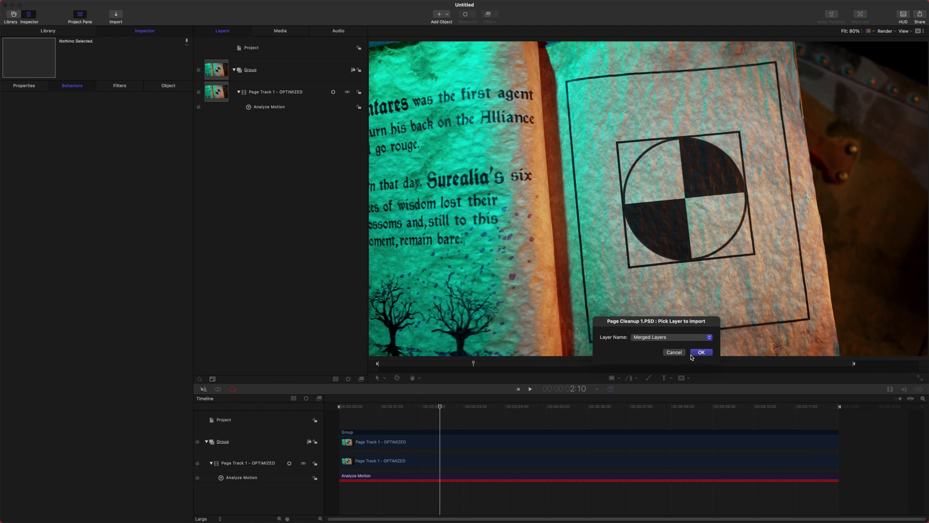
left_click(672, 336)
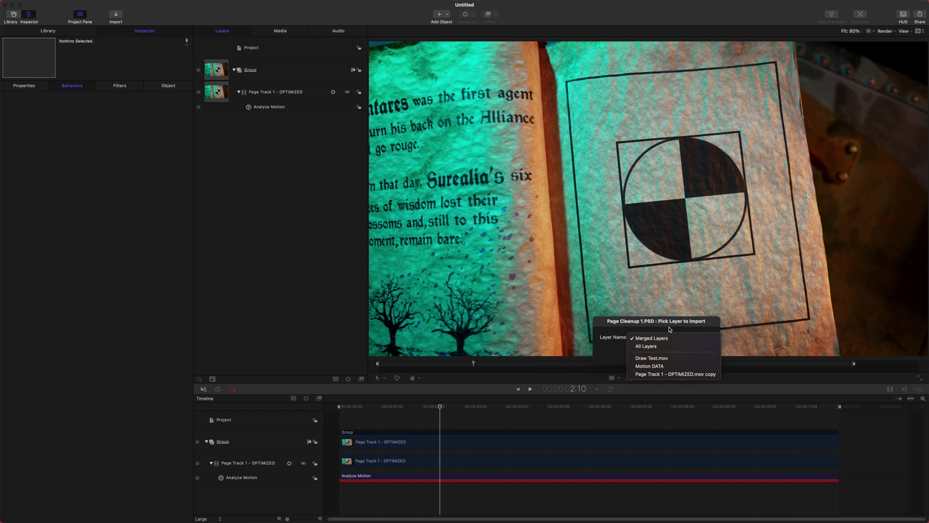
left_click(678, 337)
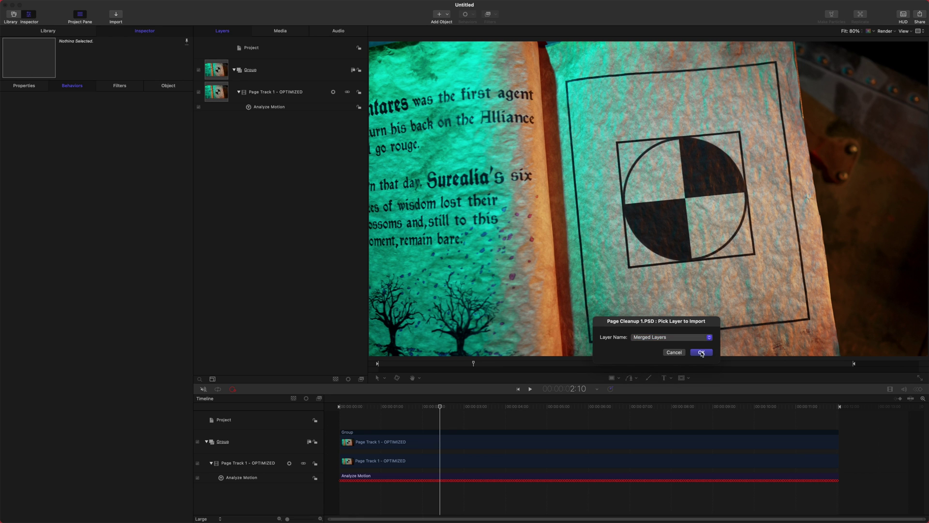
left_click(702, 353)
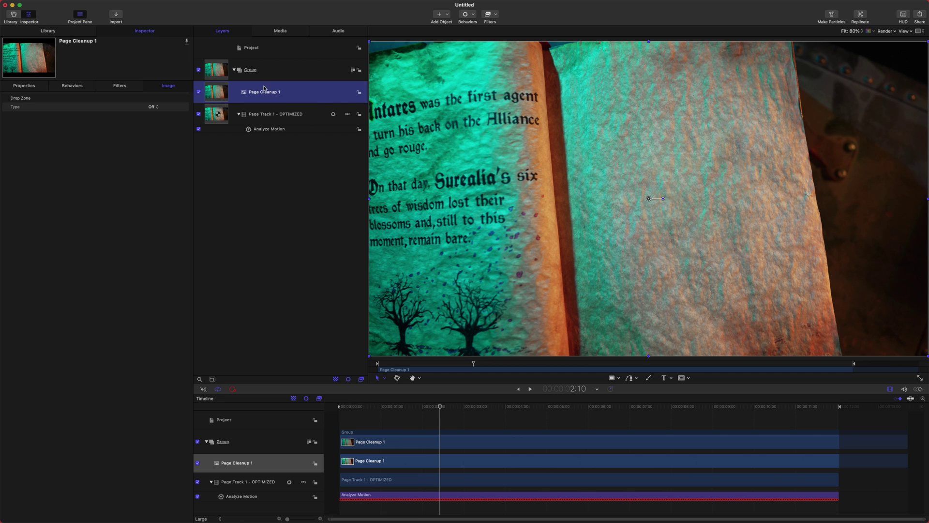
Set Page Cleanup 1's opacity to 50 in the Properties pane
left_click(288, 70)
left_click(252, 92)
left_click(22, 86)
left_click(150, 164)
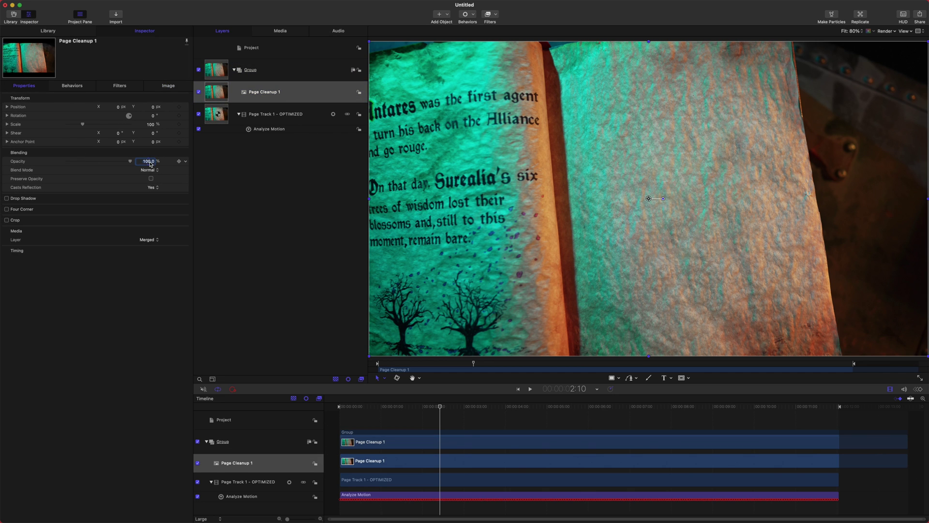
type("50")
key("Return")
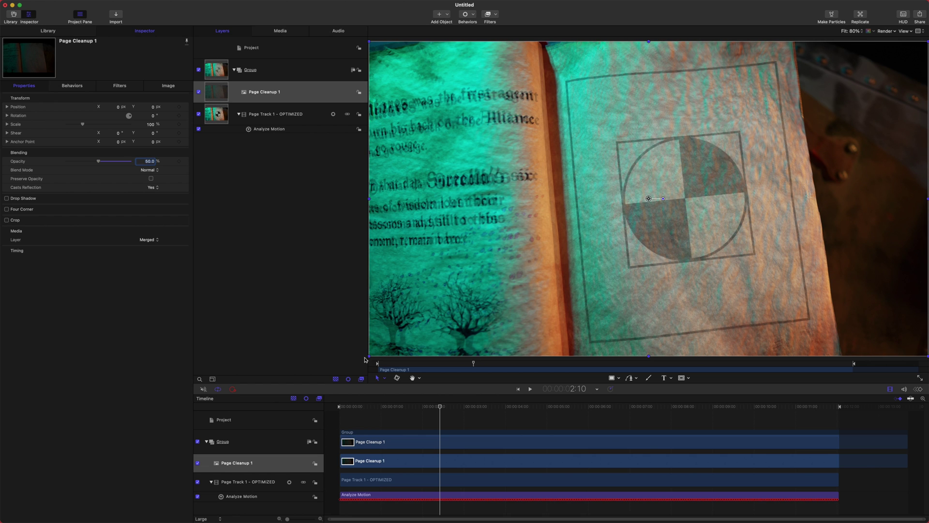
Add a marker on Page Track 1 - OPTIMIZED, then preview later frames and return to 2:14
left_click_drag(440, 406, 447, 410)
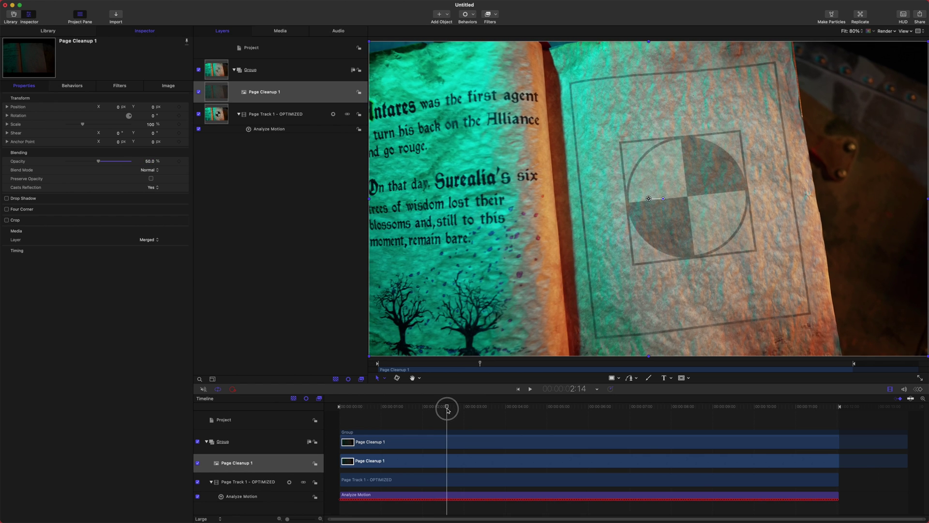
left_click(304, 119)
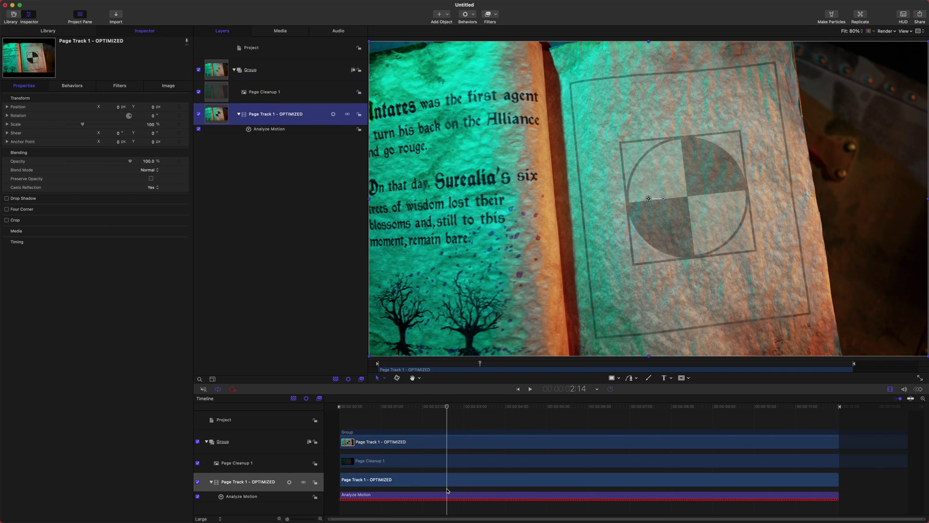
key("m")
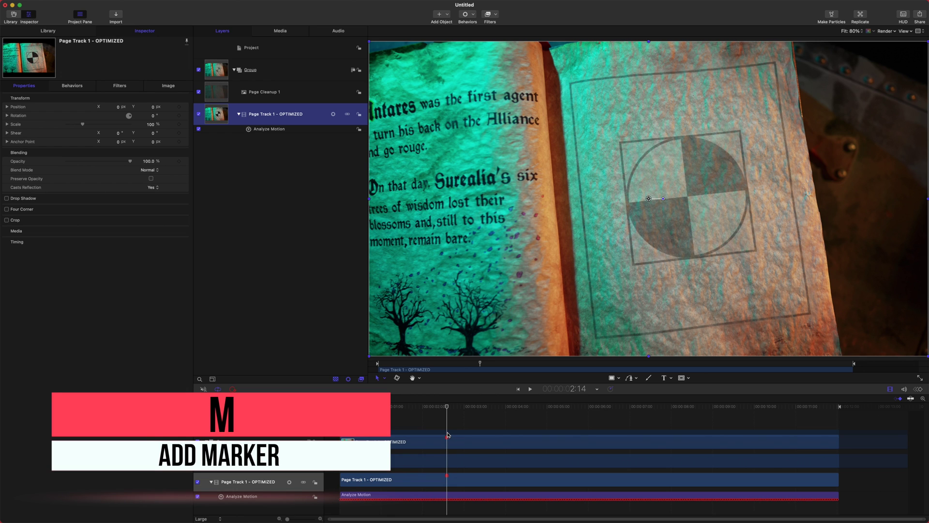
left_click(265, 92)
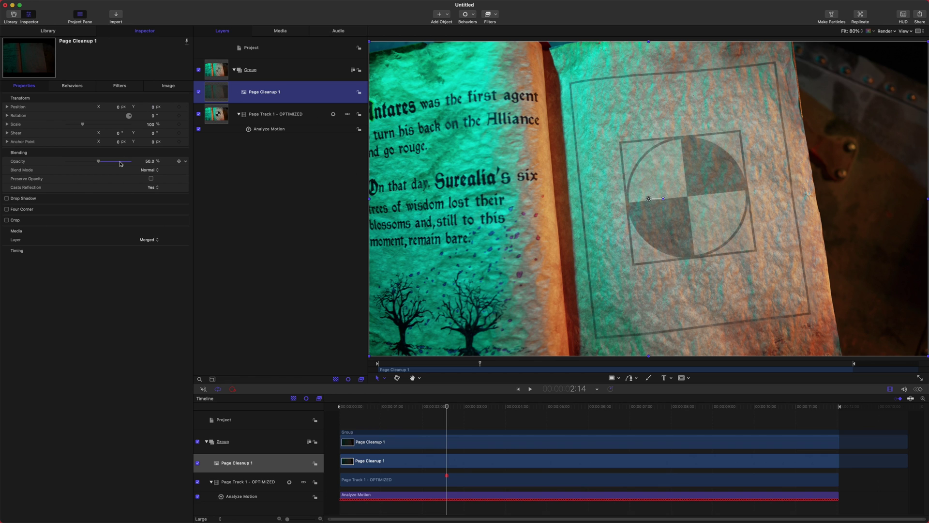
left_click_drag(560, 406, 702, 405)
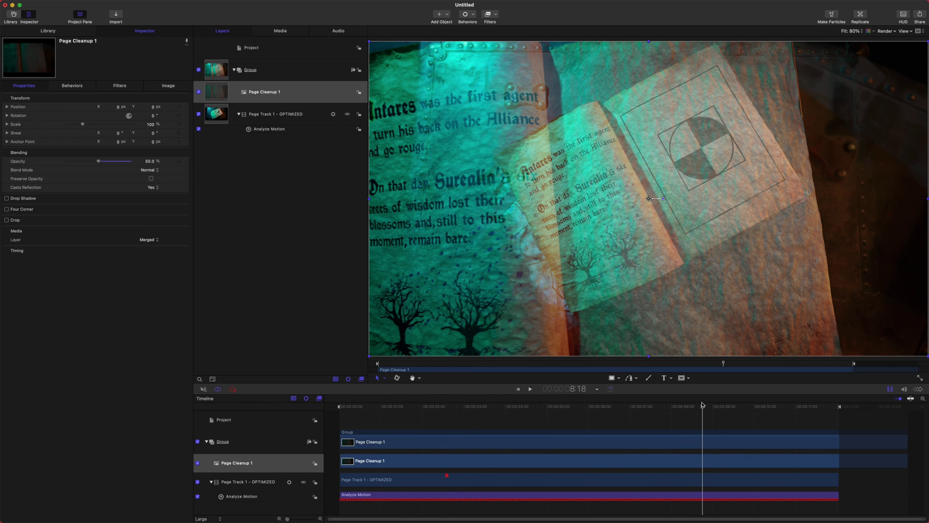
left_click_drag(472, 408, 447, 410)
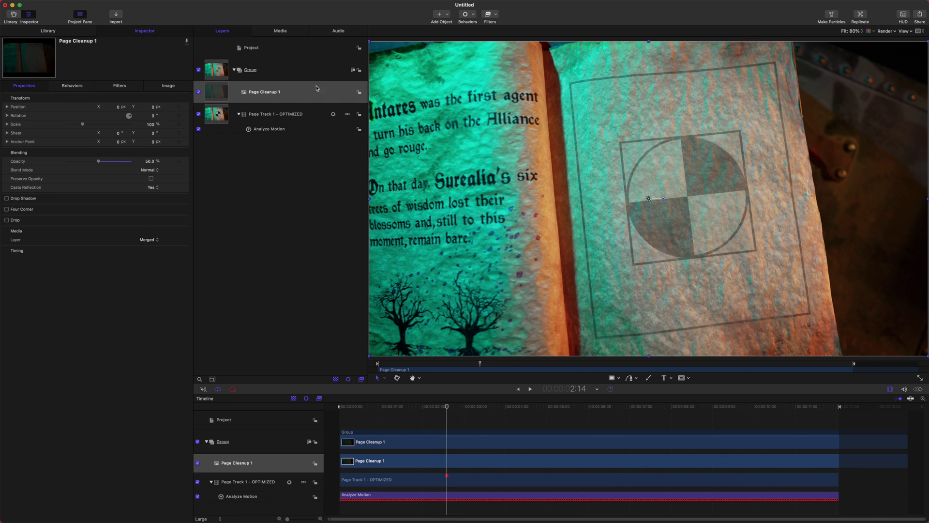
Draw a closed four-point Bezier Mask around the right-hand page's corners
left_click(686, 378)
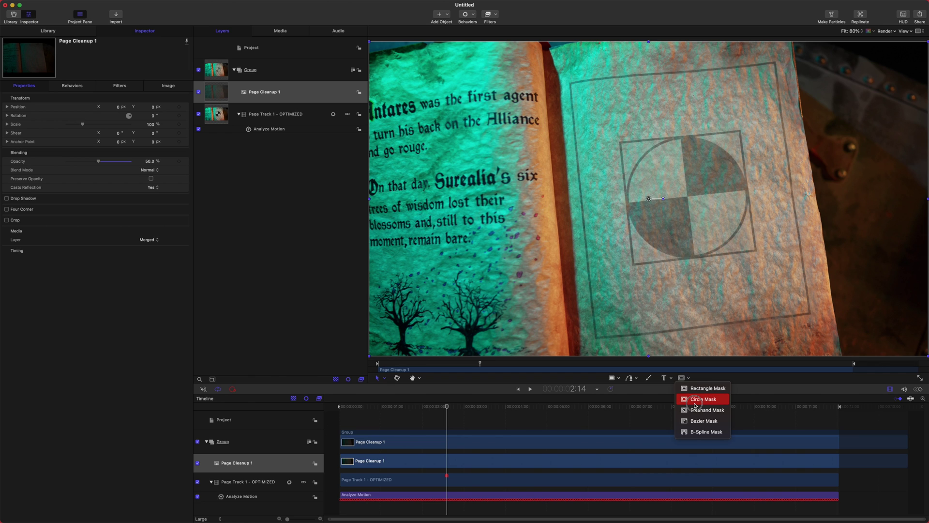
left_click(690, 379)
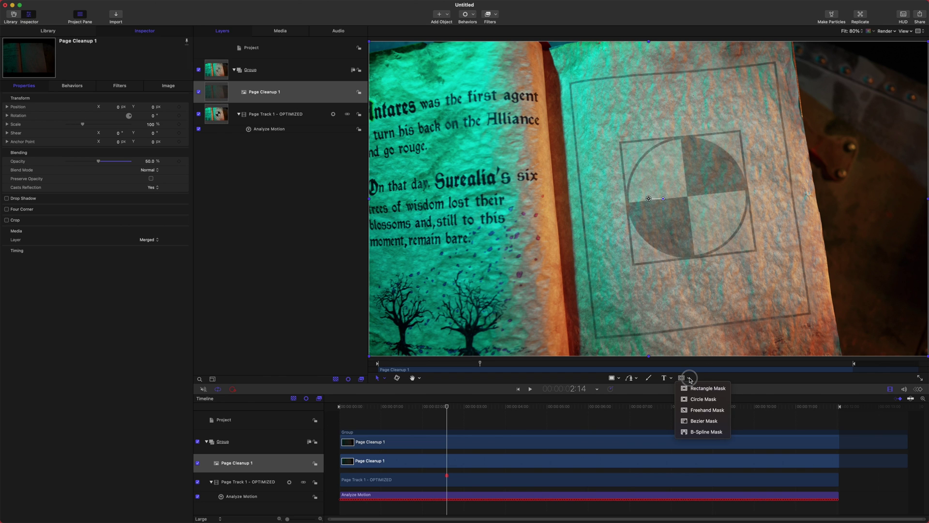
left_click(704, 422)
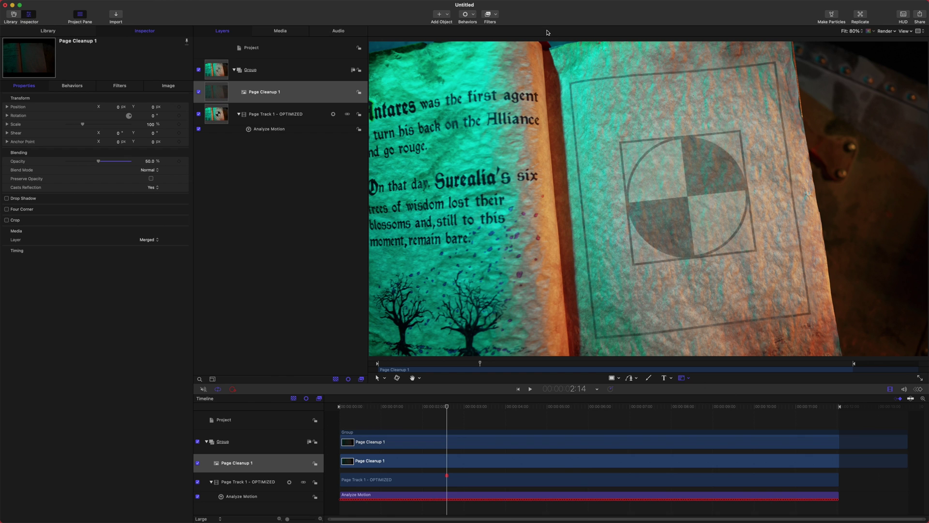
left_click(562, 74)
left_click(588, 345)
left_click(819, 324)
left_click(779, 54)
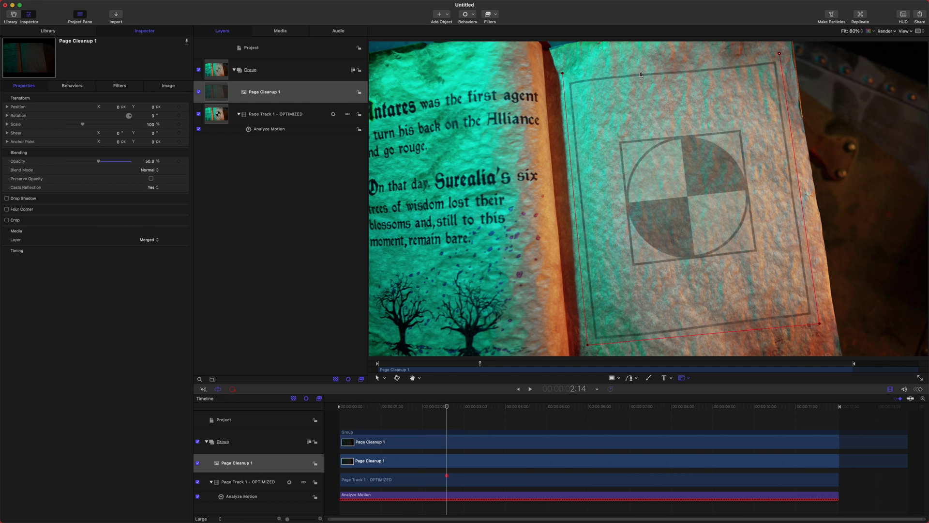
left_click(562, 74)
Raise Page Cleanup 1's opacity back to 100% and select its Bezier Mask
left_click(269, 91)
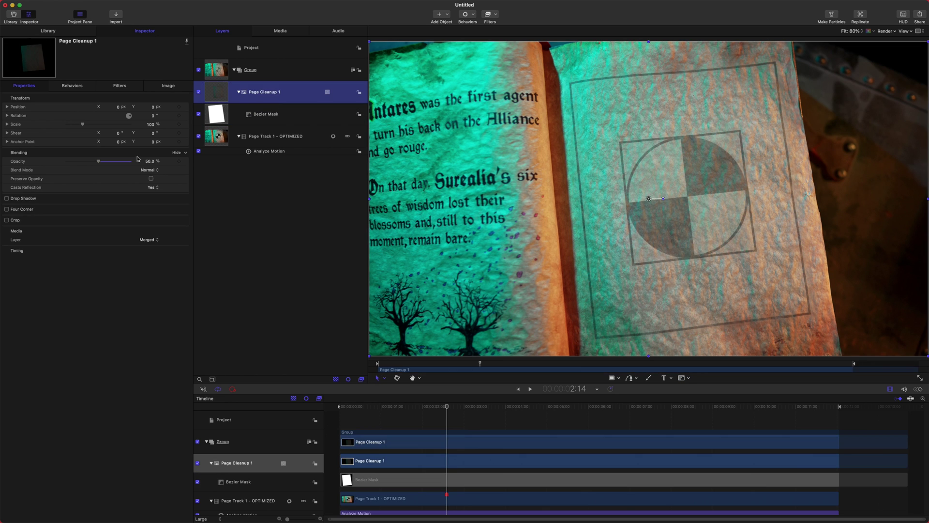
left_click_drag(110, 163, 207, 162)
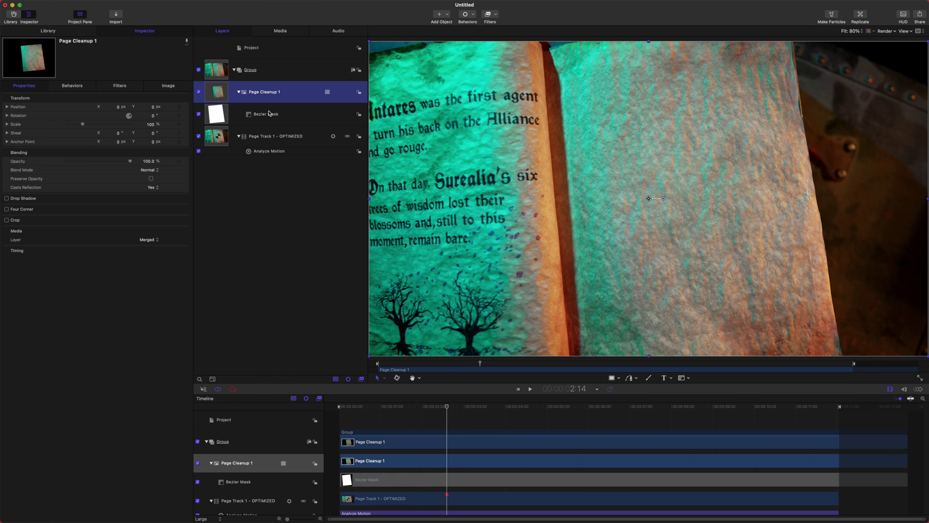
left_click(294, 118)
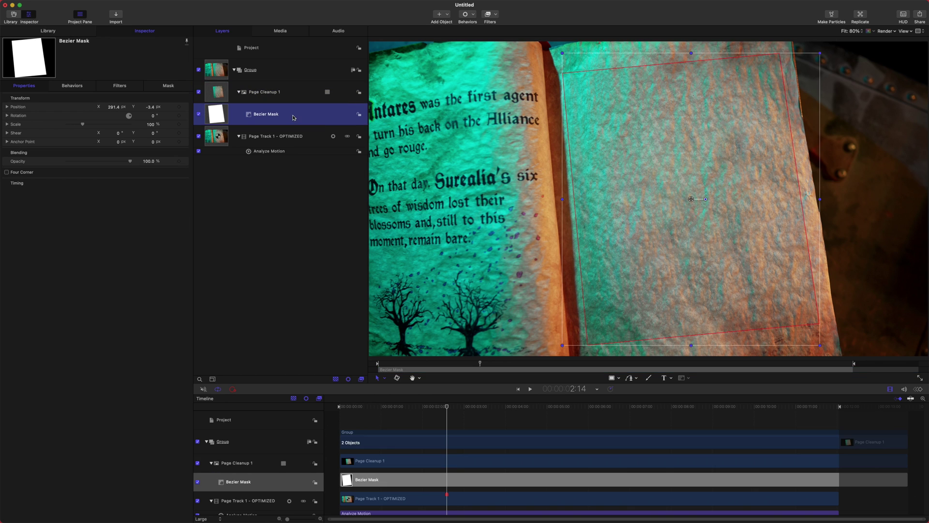
Feather the Bezier Mask edge, ending at a feather value of 100, and preview a later frame
left_click(165, 86)
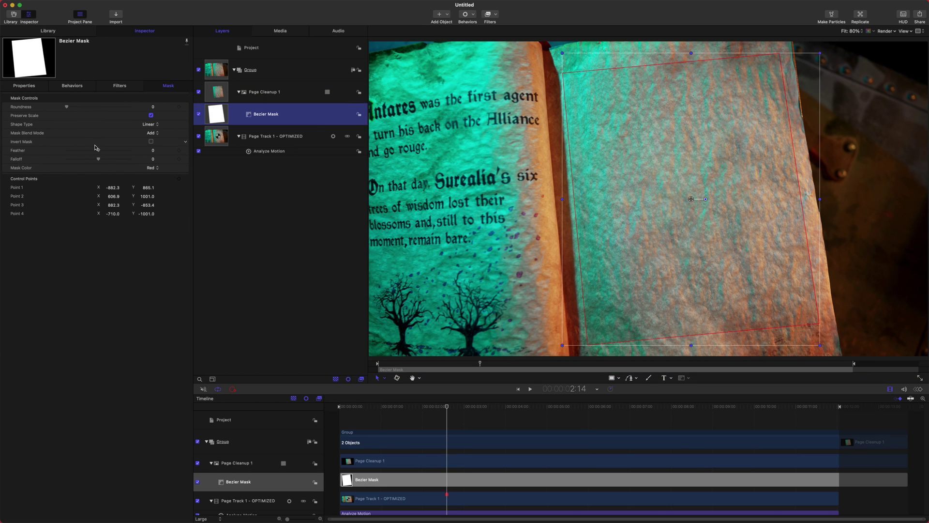
left_click_drag(100, 150, 111, 150)
key("shift+super+a")
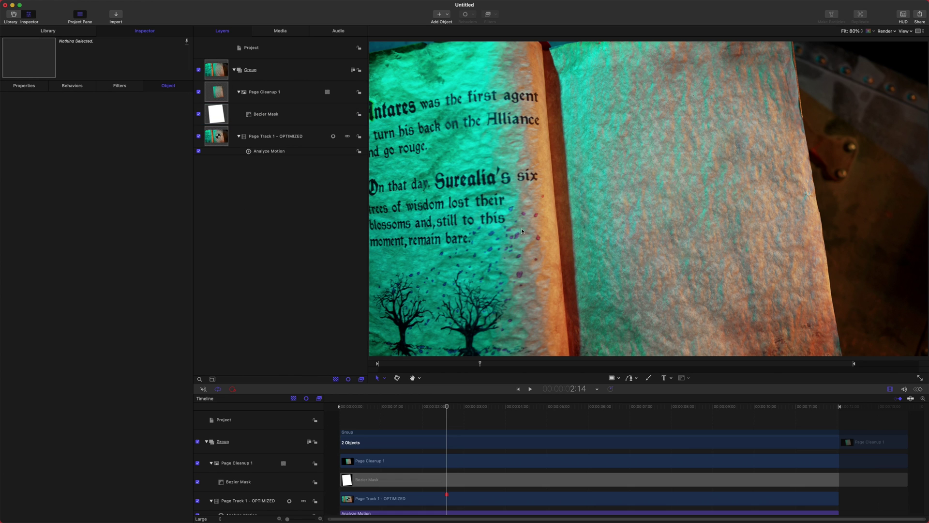
left_click(294, 114)
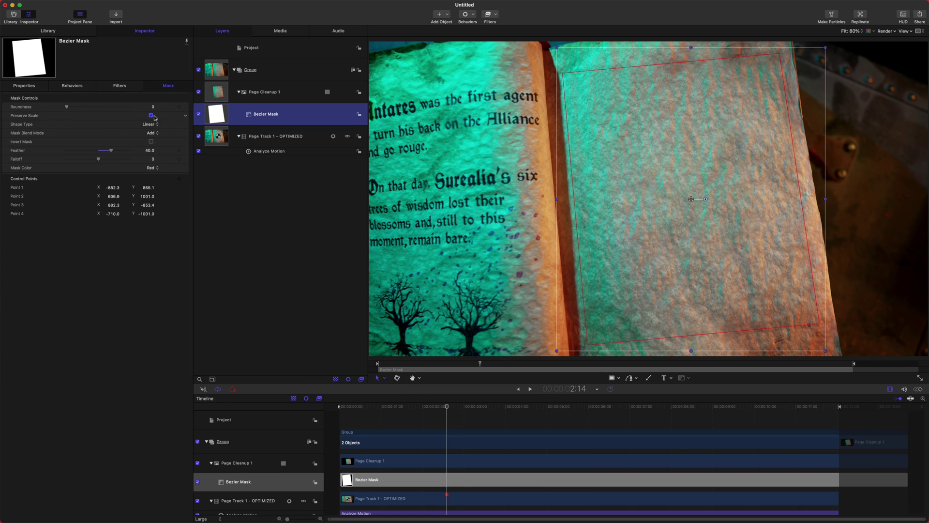
double_click(150, 154)
type("100")
key("Return")
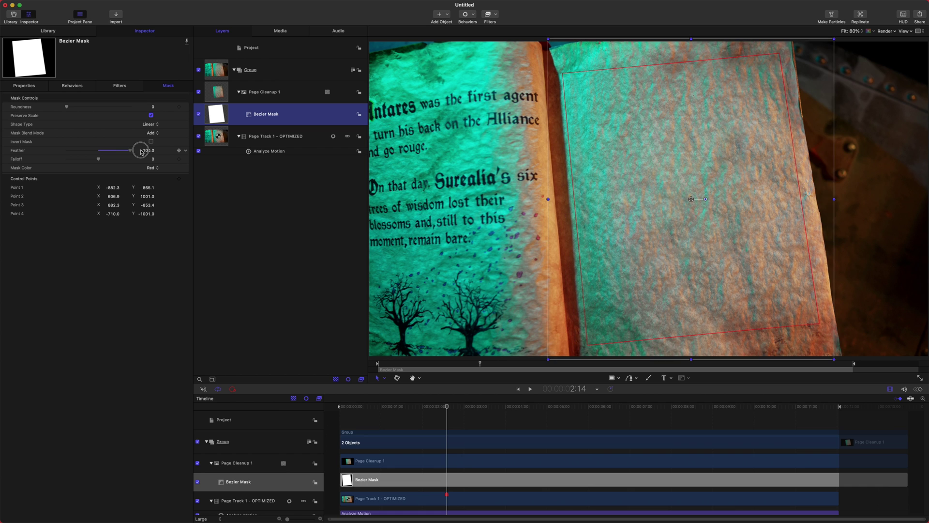
left_click(289, 93)
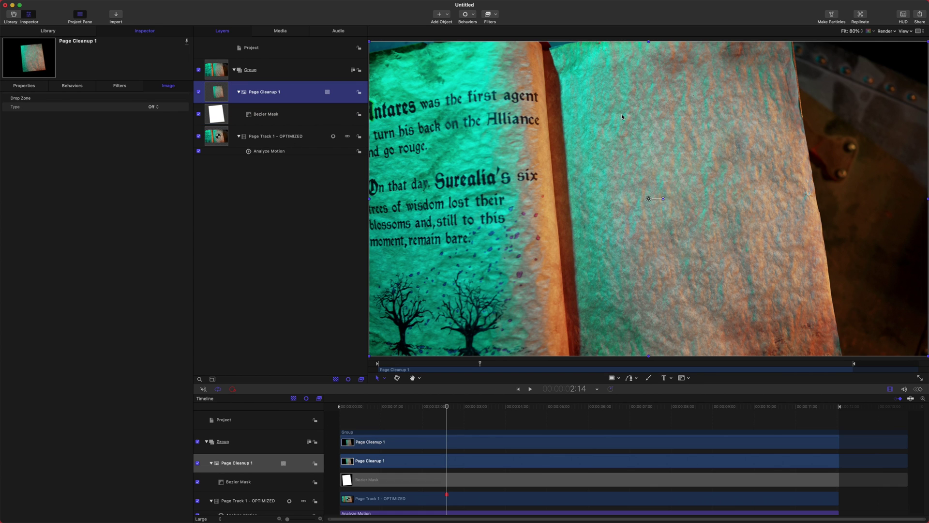
mouse_move(444, 408)
left_mouse_down()
mouse_move(379, 409)
mouse_move(479, 427)
mouse_move(416, 415)
mouse_move(447, 418)
left_mouse_up()
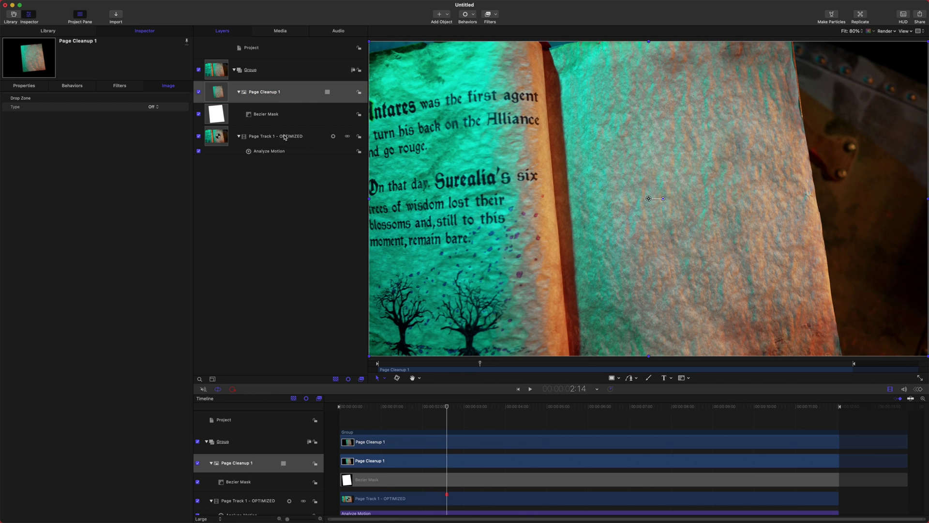
Add a Match Move behavior to Page Cleanup 1 with Analyze Motion as its source
left_click(475, 15)
mouse_move(484, 48)
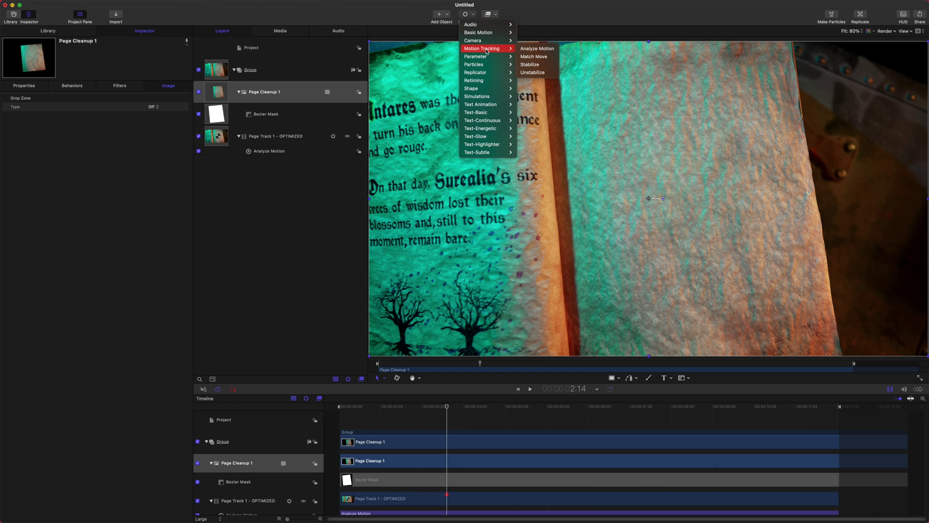
left_click(535, 56)
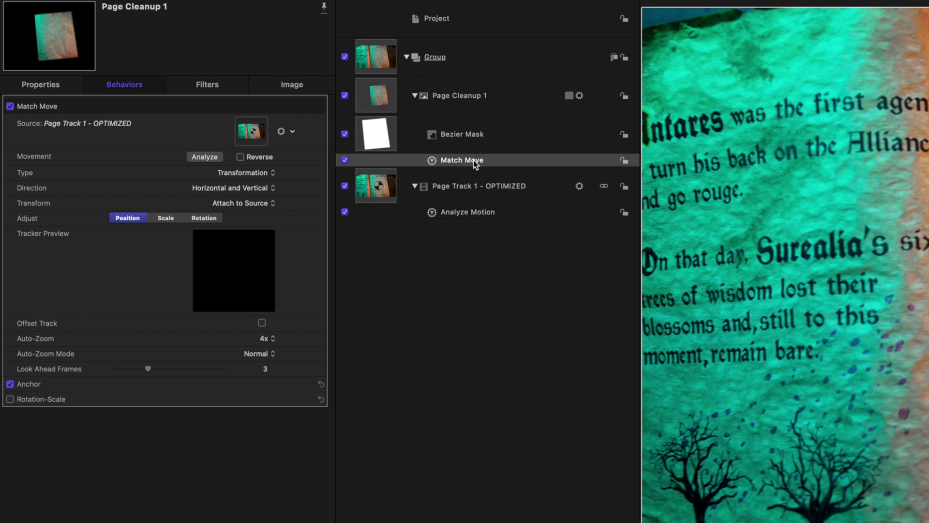
left_click_drag(463, 218, 240, 137)
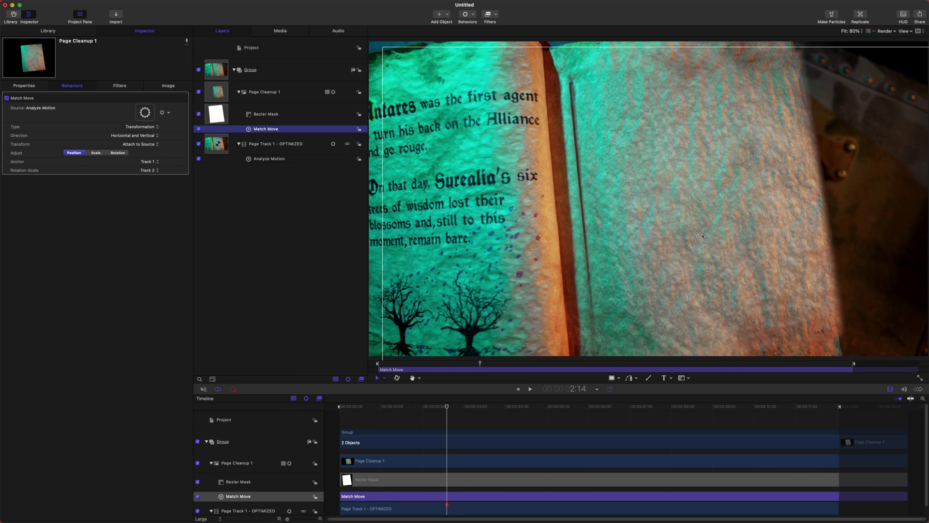
key("super+minus")
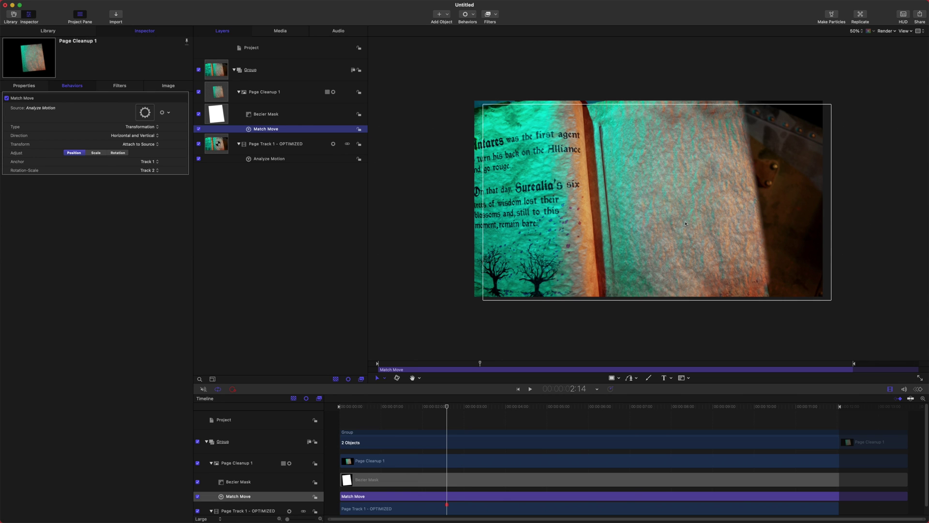
left_click(683, 222)
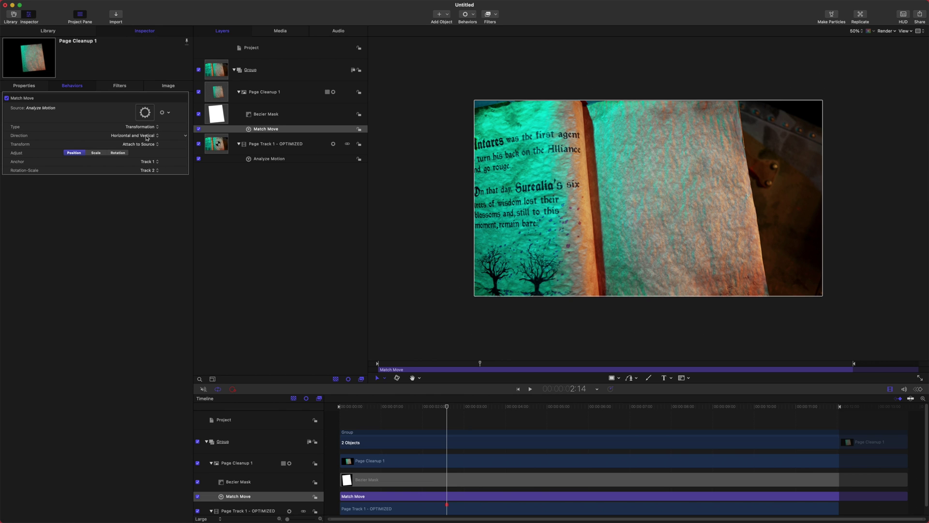
Enable Scale and Rotation in Match Move and enlarge Page Cleanup 1 to about 122%
left_click(97, 154)
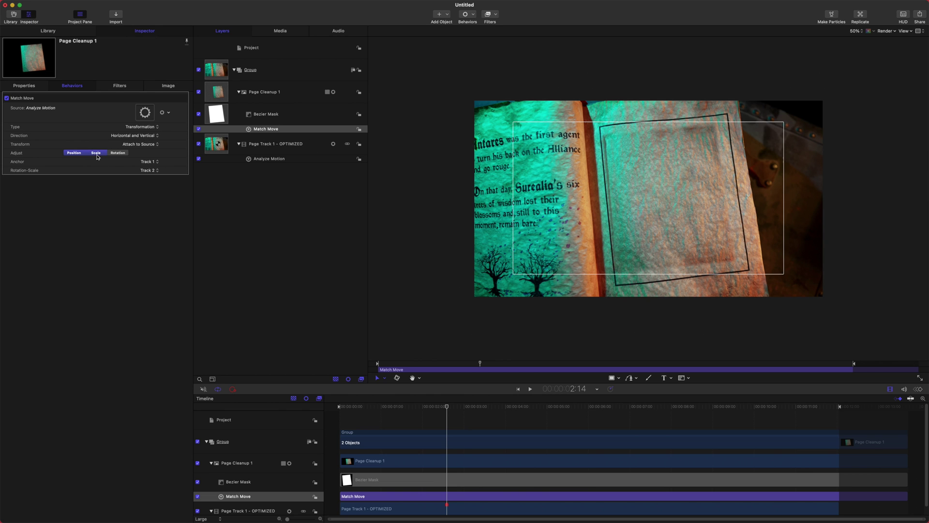
left_click(125, 153)
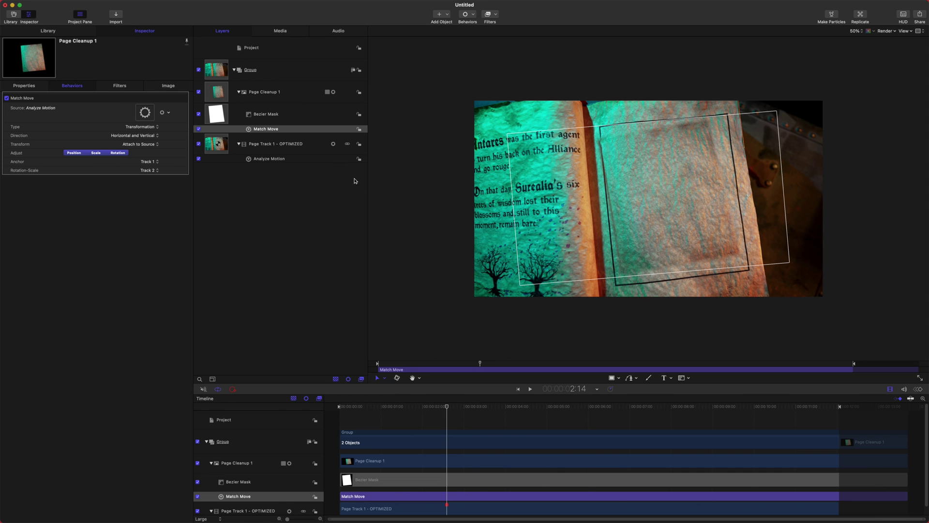
left_click(282, 92)
left_click(21, 88)
left_click_drag(152, 127, 171, 127)
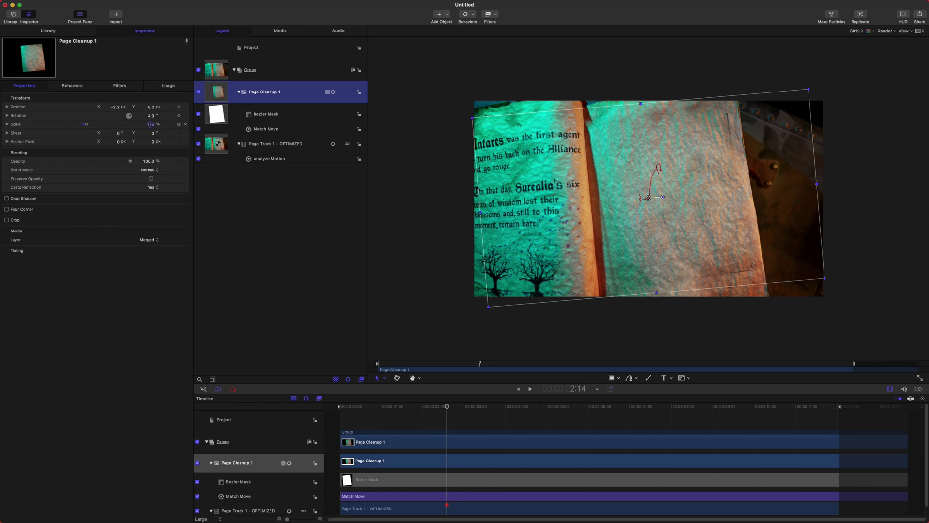
Rotate Page Cleanup 1 to 1.6°, scale it up, and position it over the book page
double_click(151, 117)
type("1.6")
key("Return")
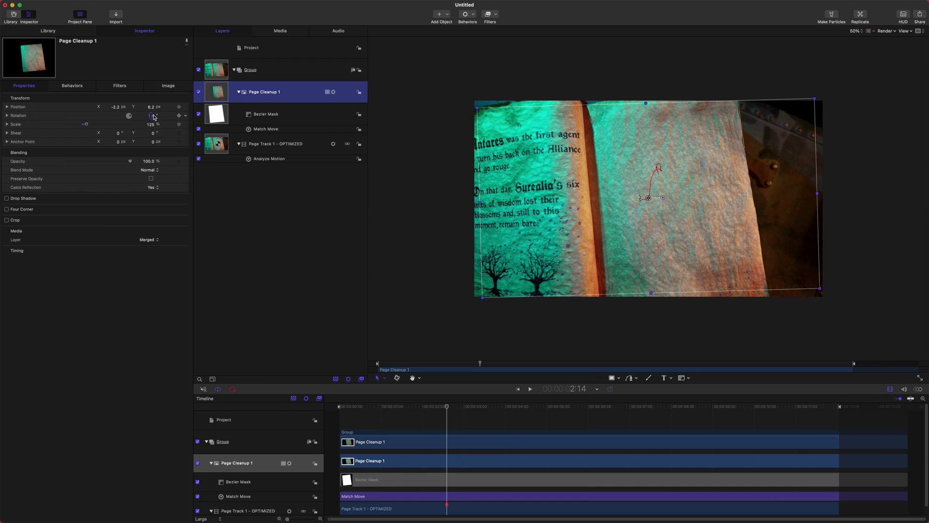
left_click_drag(150, 124, 152, 124)
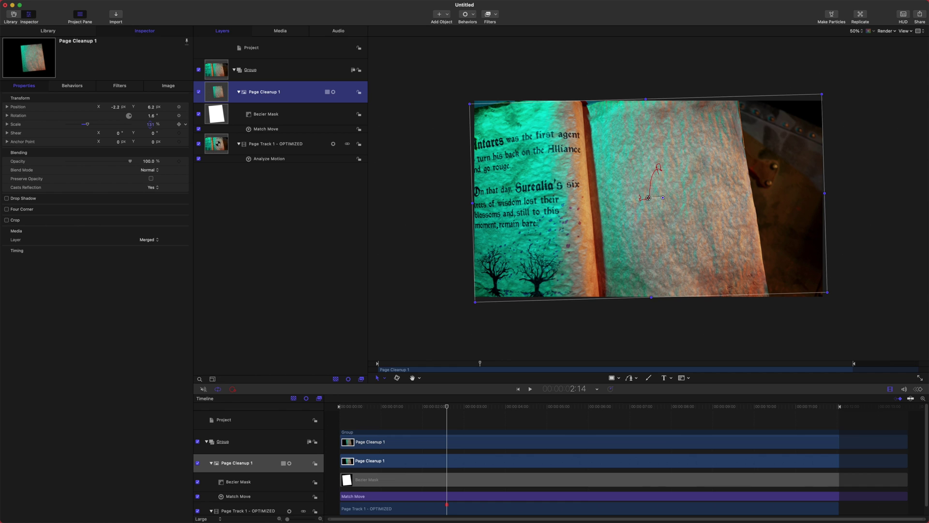
left_click_drag(693, 217, 694, 213)
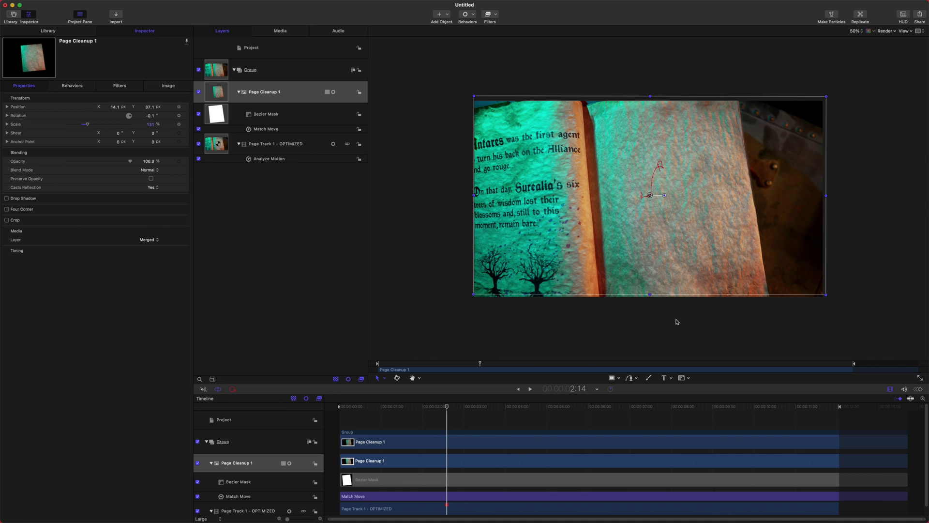
mouse_move(449, 408)
left_mouse_down()
mouse_move(376, 409)
mouse_move(674, 419)
mouse_move(447, 421)
left_mouse_up()
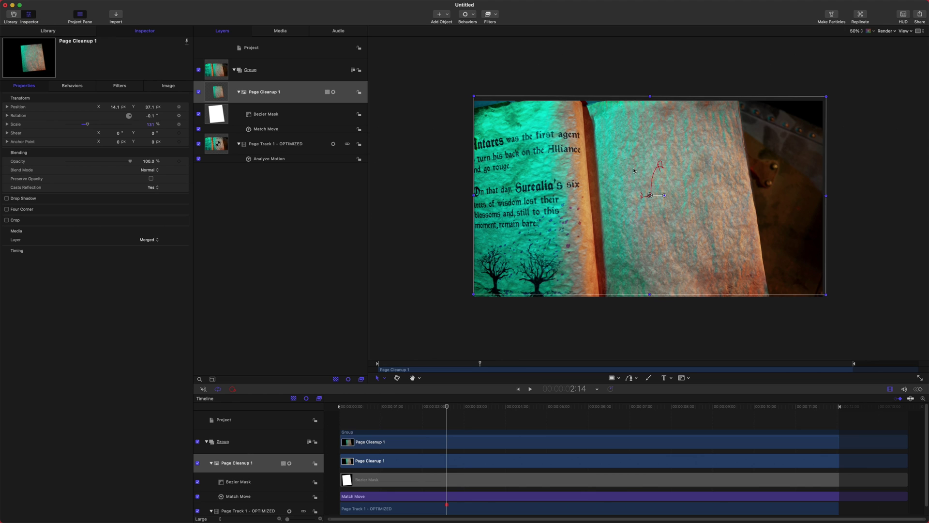
left_click_drag(475, 406, 447, 410)
Compare Page Cleanup 1 against the original and nudge it to position 12.4, 2.3
left_click(198, 92)
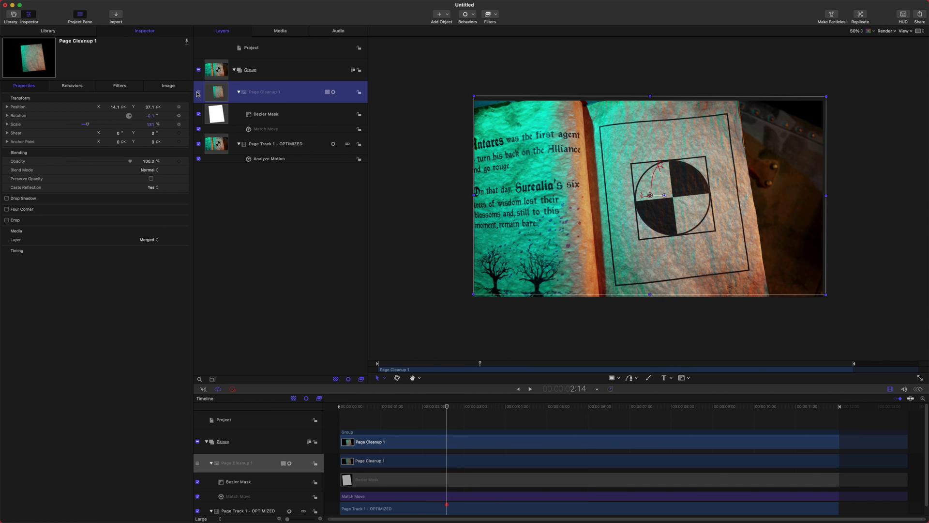
left_click(198, 92)
left_click(198, 92)
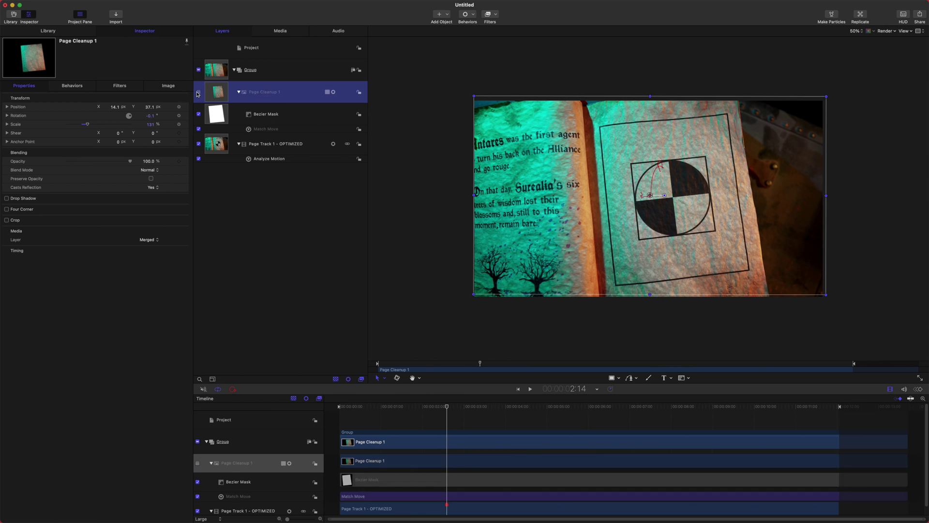
left_click(198, 91)
left_click_drag(676, 197, 676, 203)
left_click(199, 92)
left_click(199, 92)
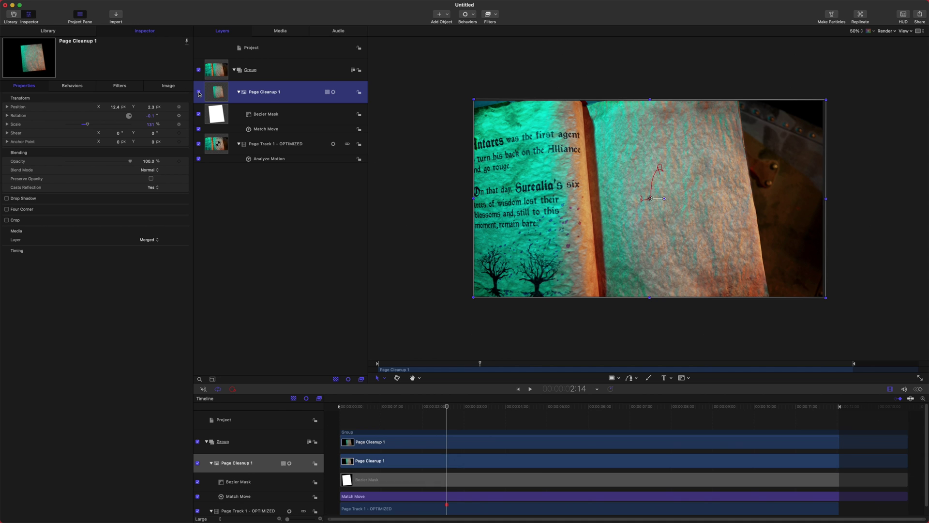
left_click(198, 92)
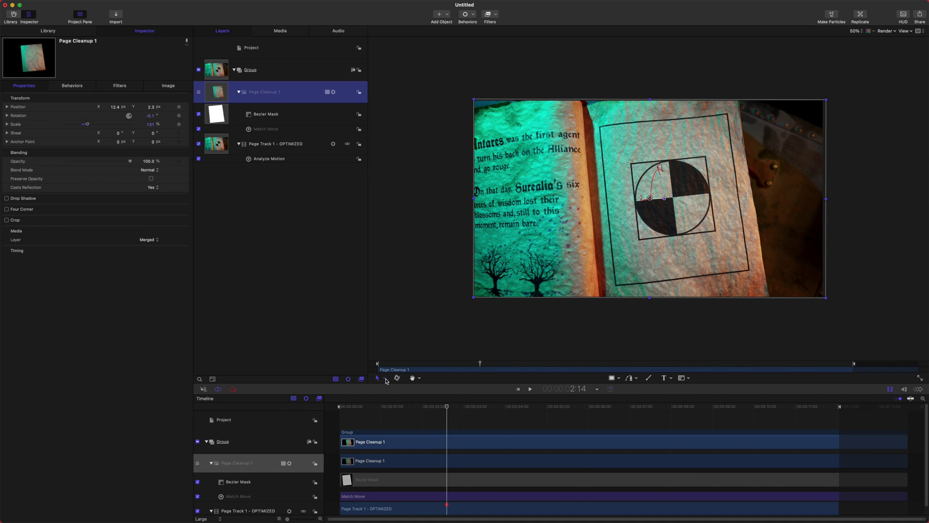
Switch to the Anchor Point edit mode and review the Match Move and Analyze Motion tracker settings
left_click(385, 379)
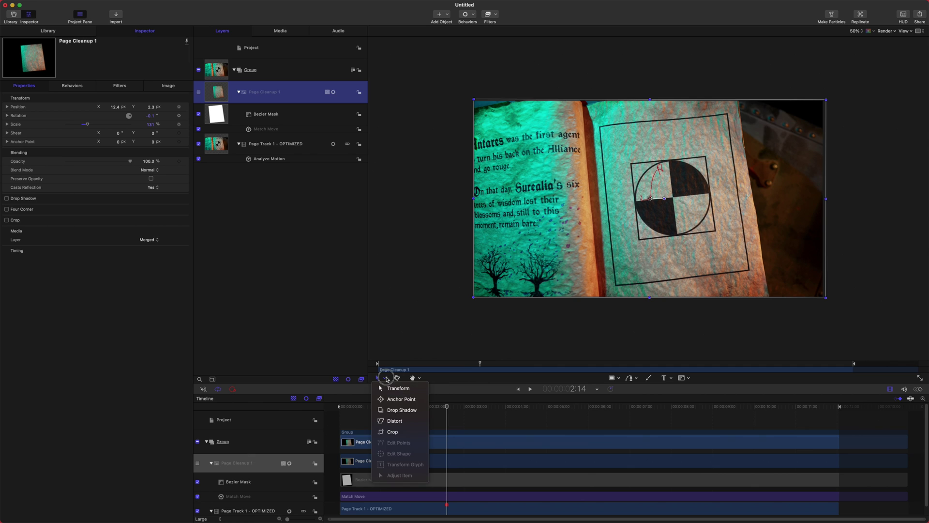
left_click(397, 402)
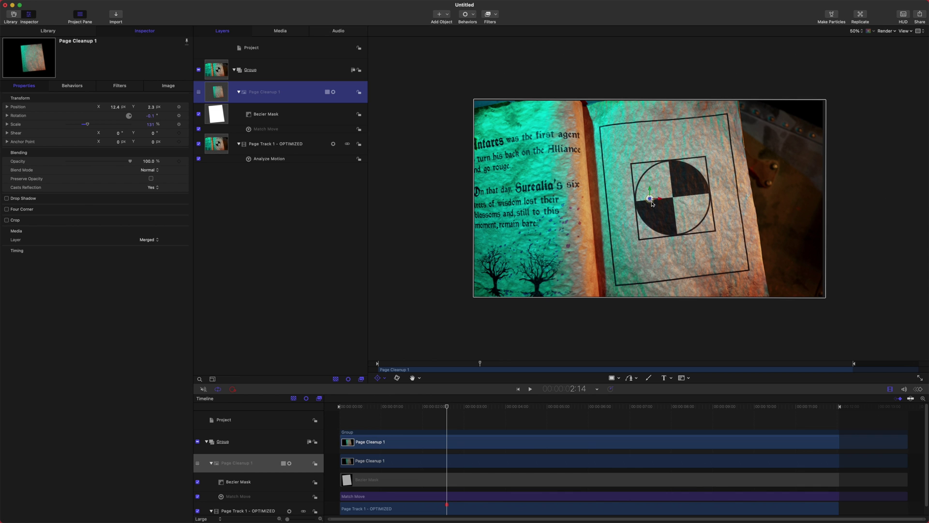
left_click(198, 92)
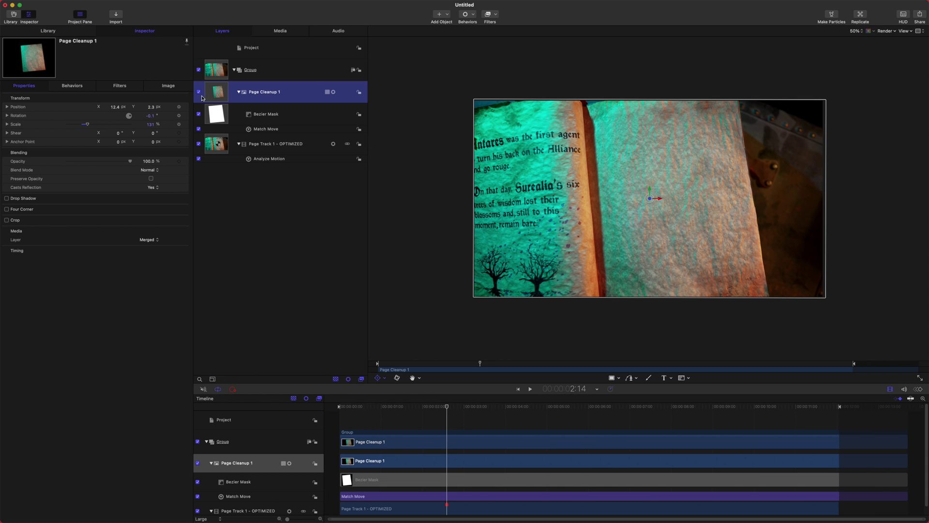
left_click(271, 115)
left_click(271, 128)
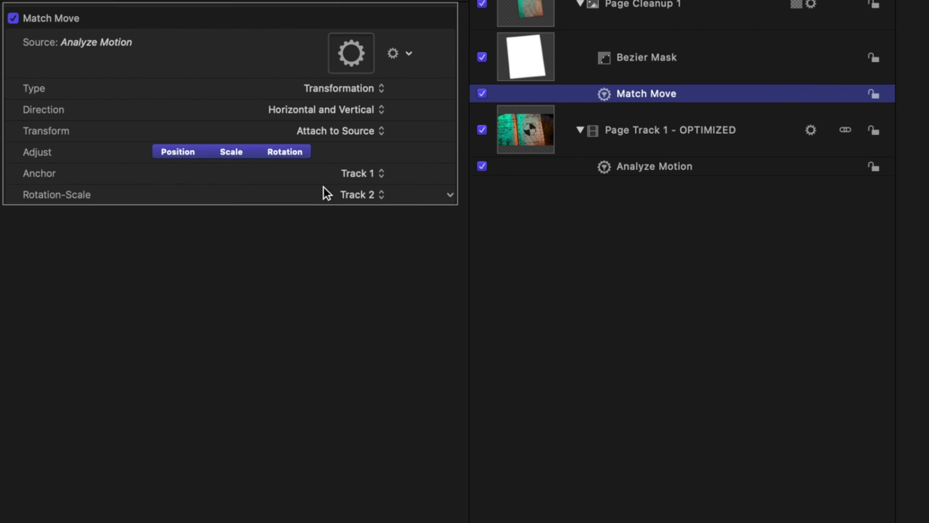
left_click(39, 177)
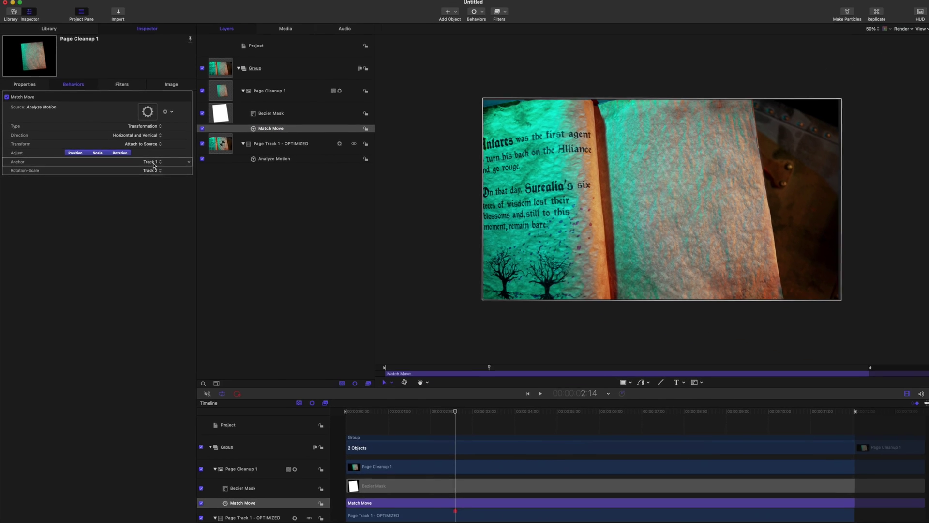
left_click(381, 78)
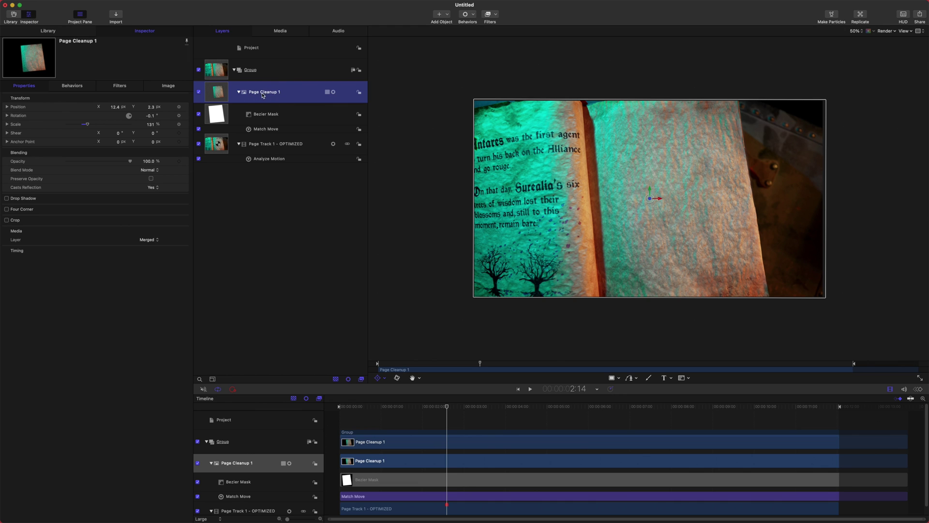
left_click(291, 130)
left_click(290, 160)
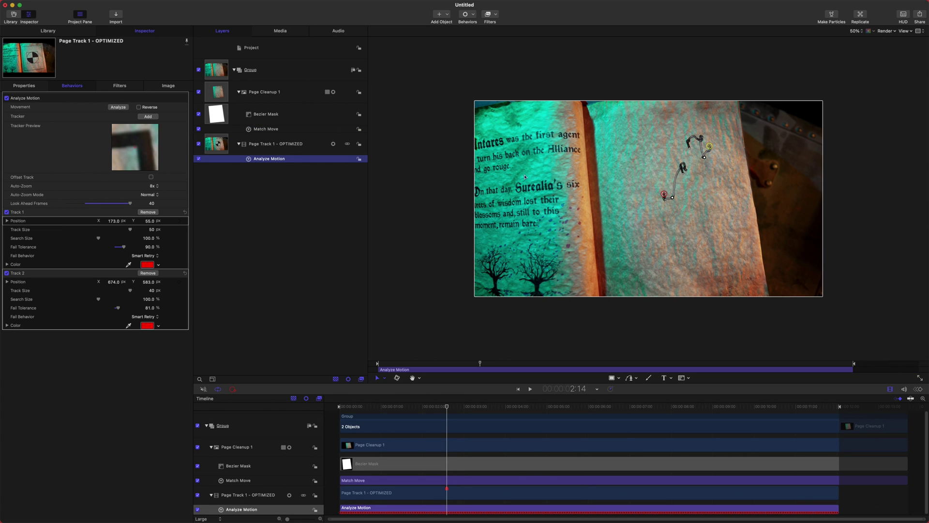
Move Page Cleanup 1's anchor point onto the target's centre, check the track, then start an import
left_click(271, 92)
left_click(198, 92)
left_click_drag(649, 202, 672, 202)
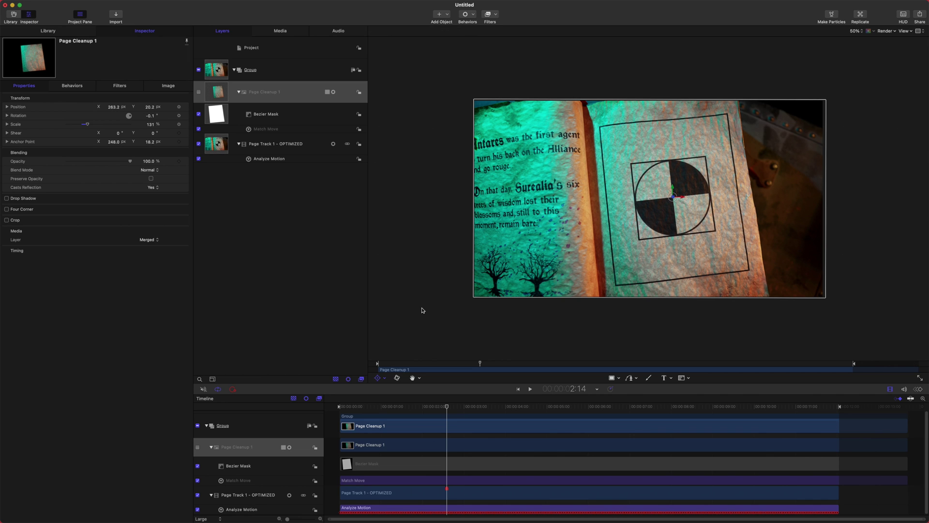
left_click(199, 92)
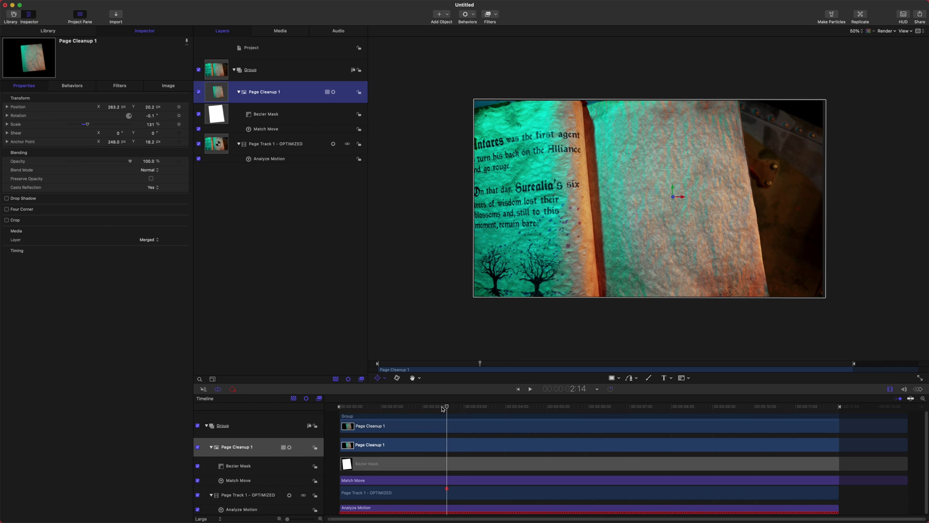
left_click_drag(442, 409, 449, 427)
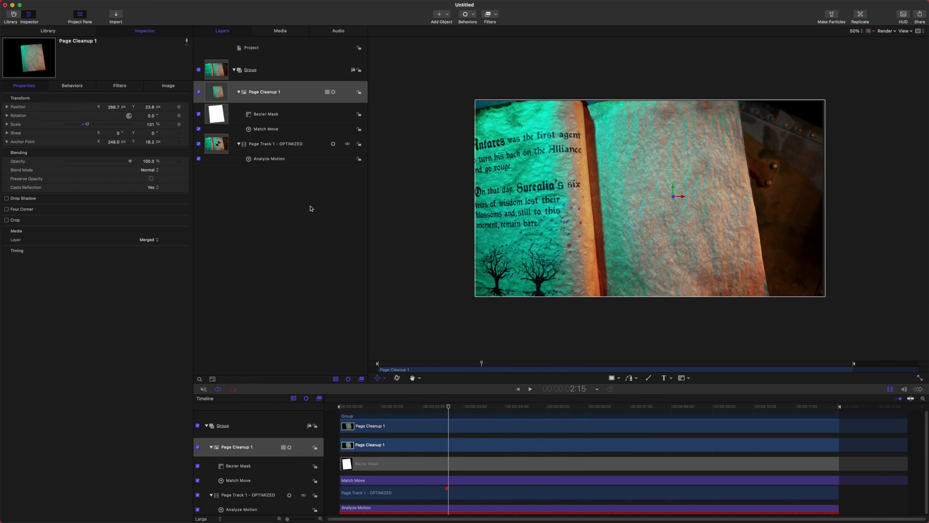
left_click(283, 205)
key("super+i")
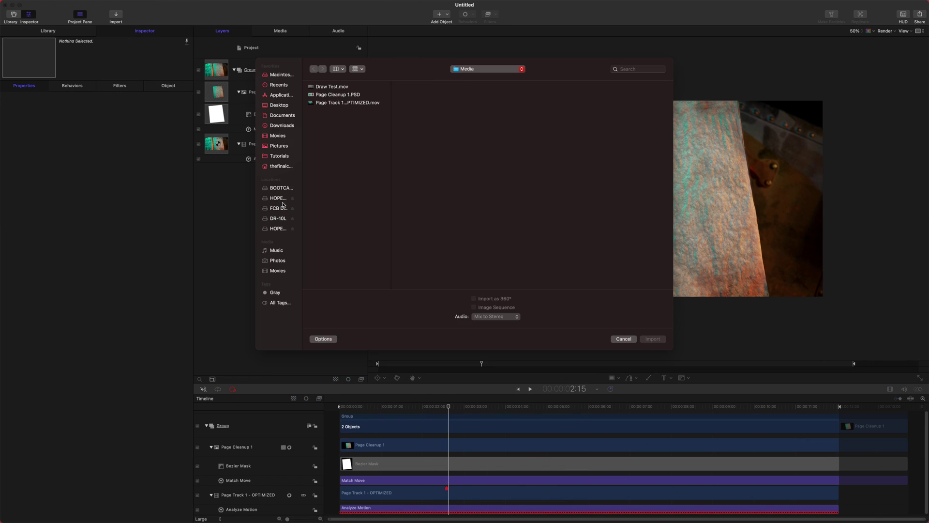
Import Draw Test.mov above Page Cleanup 1 and select its layer at 1:19
left_click(357, 87)
left_click(649, 339)
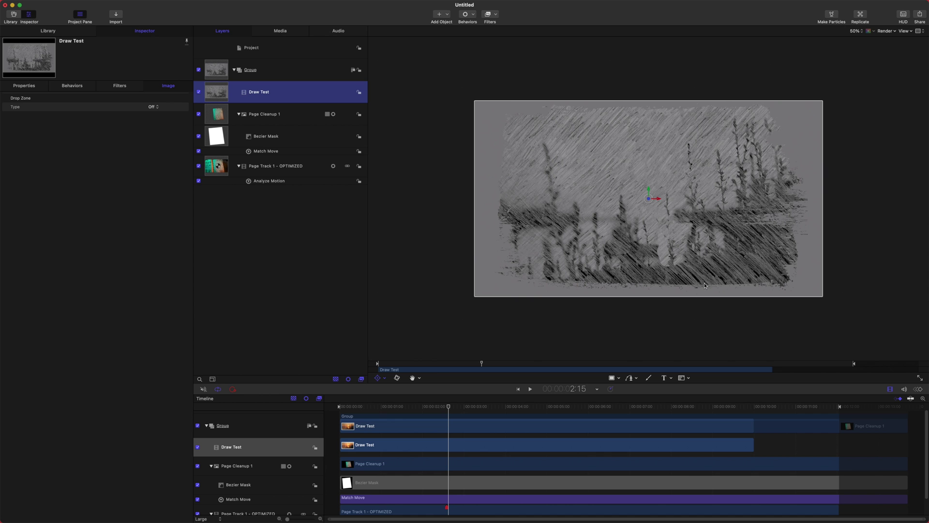
mouse_move(430, 408)
left_mouse_down()
mouse_move(284, 415)
mouse_move(415, 408)
left_mouse_up()
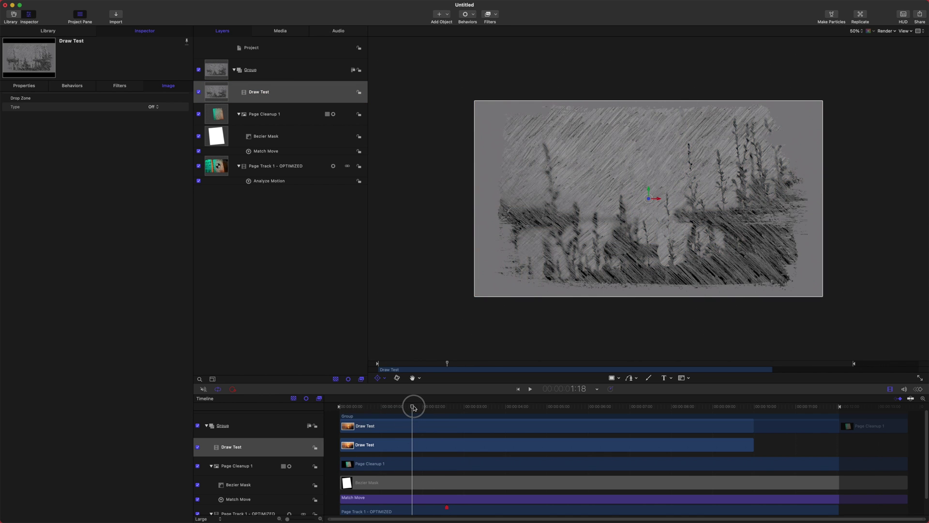
key("super+shift+a")
left_click(288, 97)
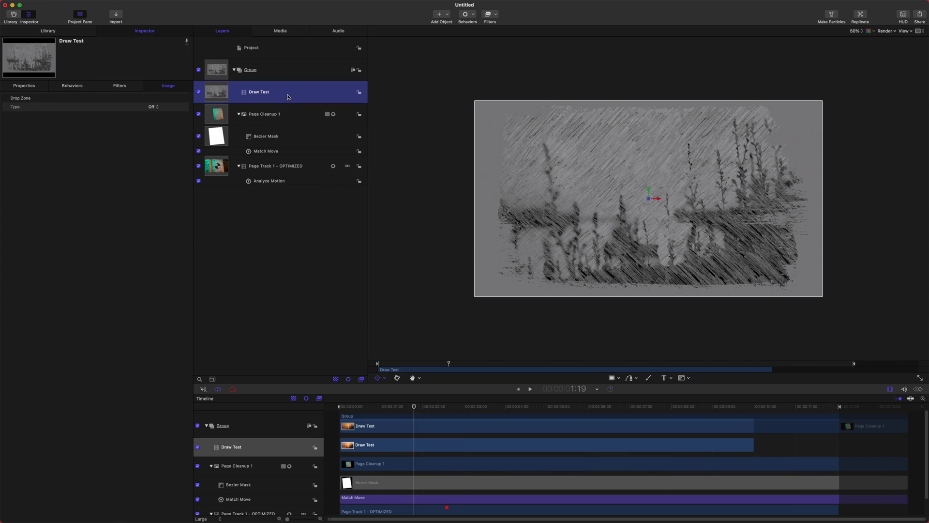
Add a Match Move to Draw Test sourced from Analyze Motion, with Rotation enabled
left_click(474, 16)
mouse_move(493, 49)
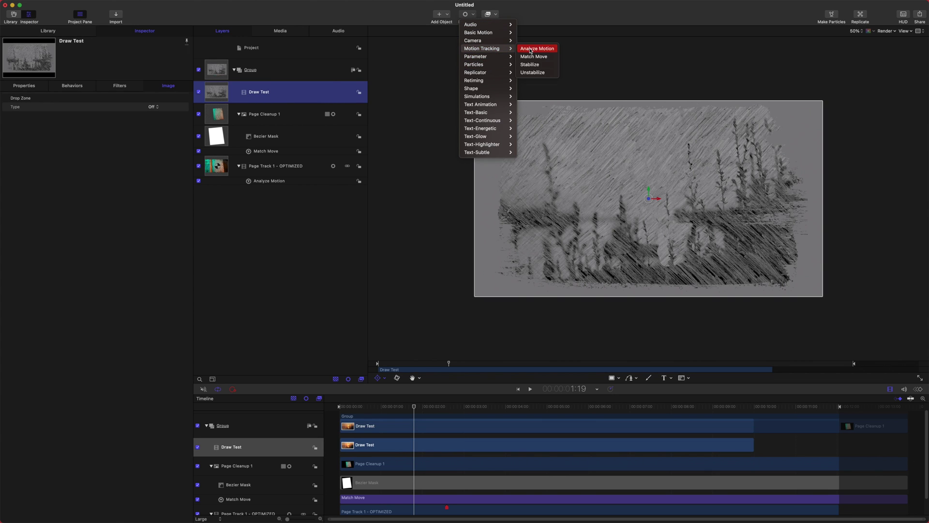
left_click(534, 57)
left_click_drag(283, 191, 150, 116)
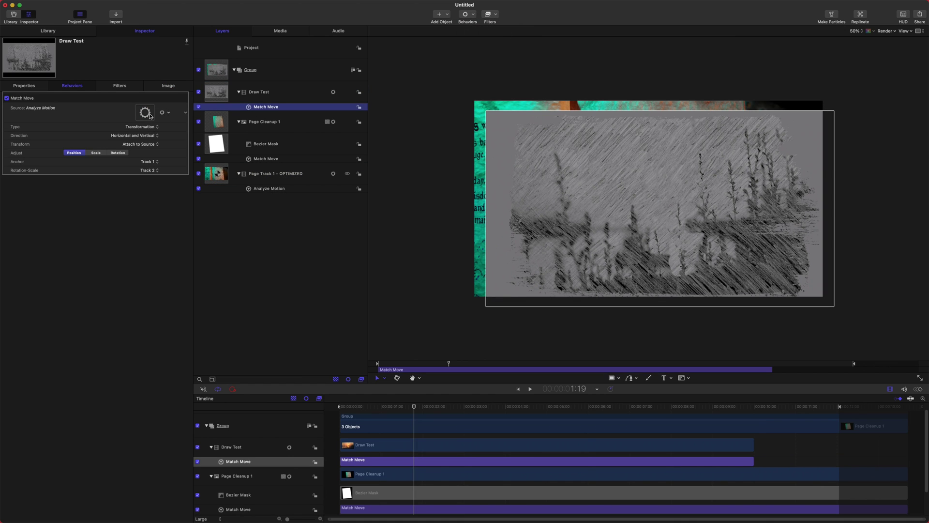
left_click(113, 152)
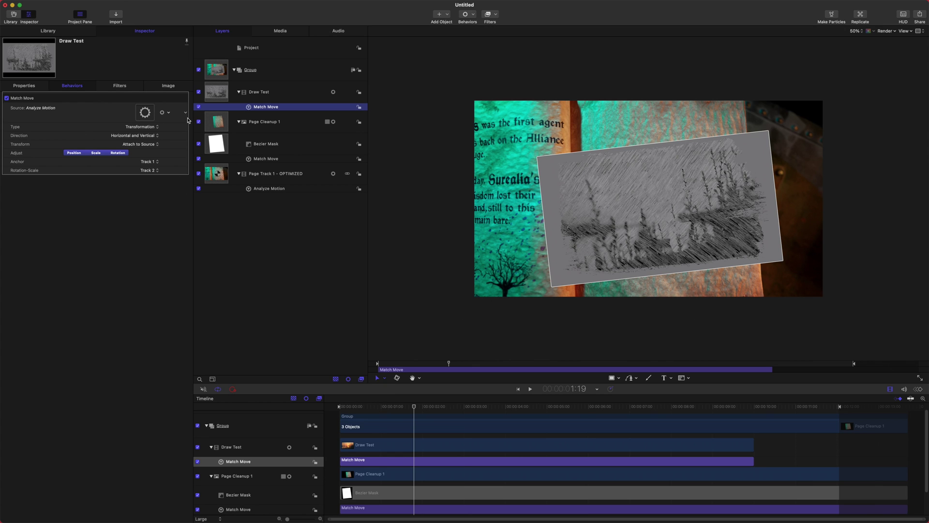
left_click(290, 95)
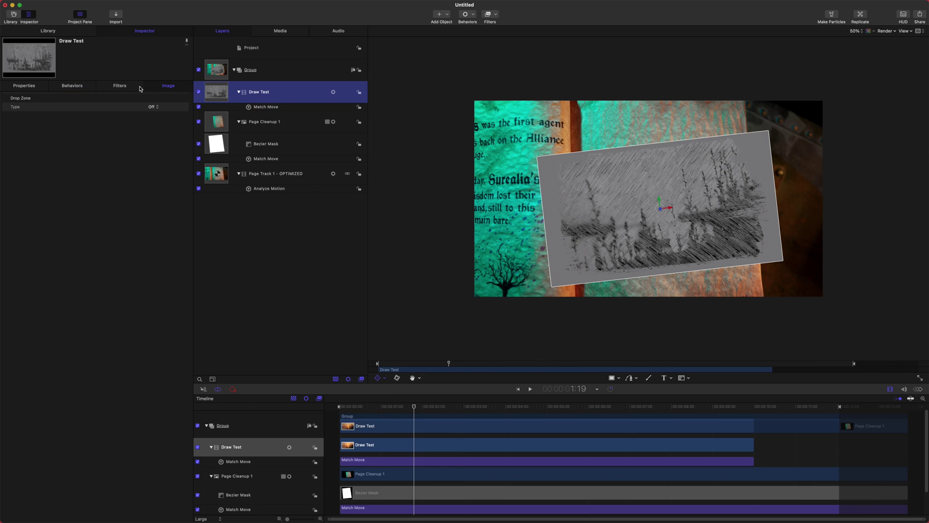
Set the Draw Test sketch's blend mode to Overlay
left_click(39, 86)
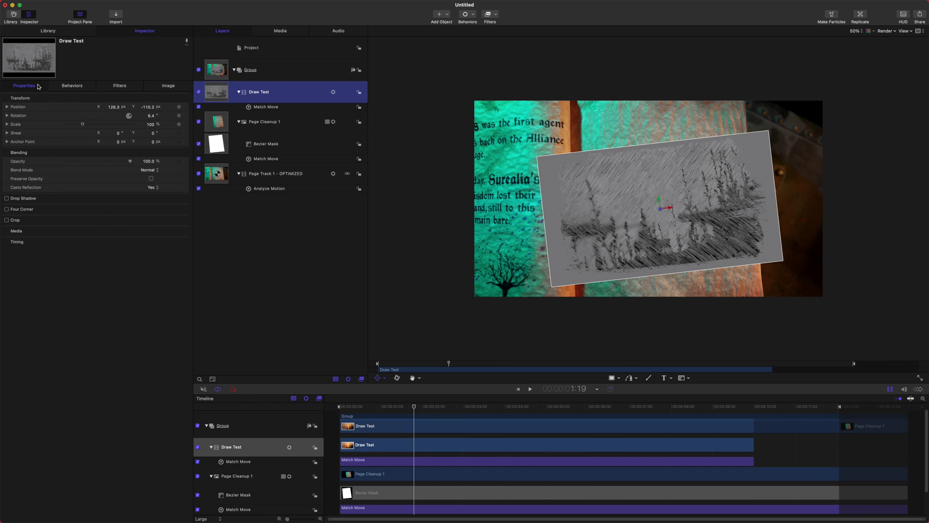
left_click(155, 170)
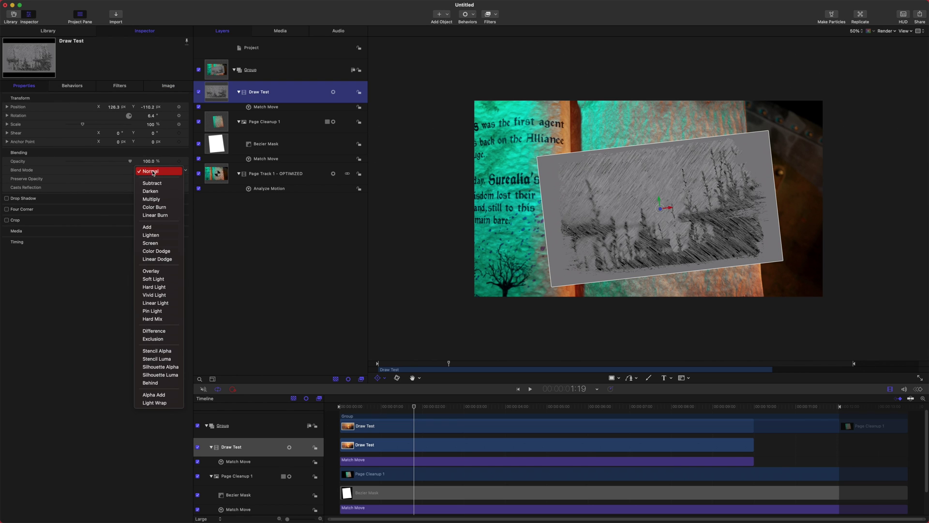
left_click(167, 269)
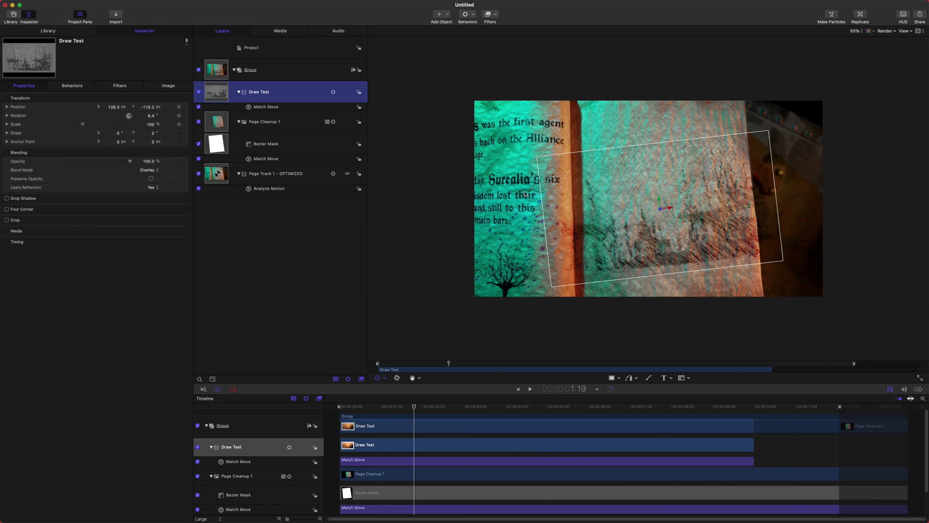
Shrink the sketch to about 66% scale, move it up onto the right page, and rotate it about 2°
left_click_drag(150, 126, 134, 127)
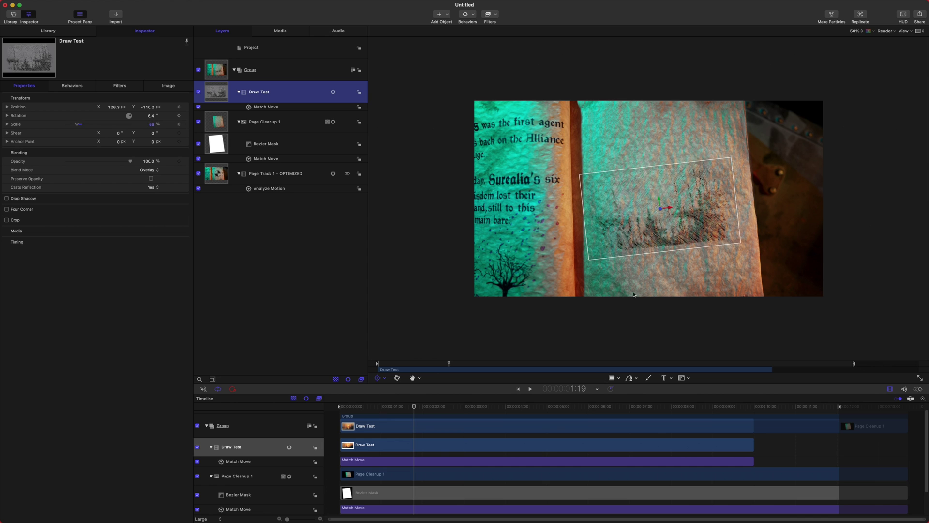
left_click_drag(718, 224, 720, 213)
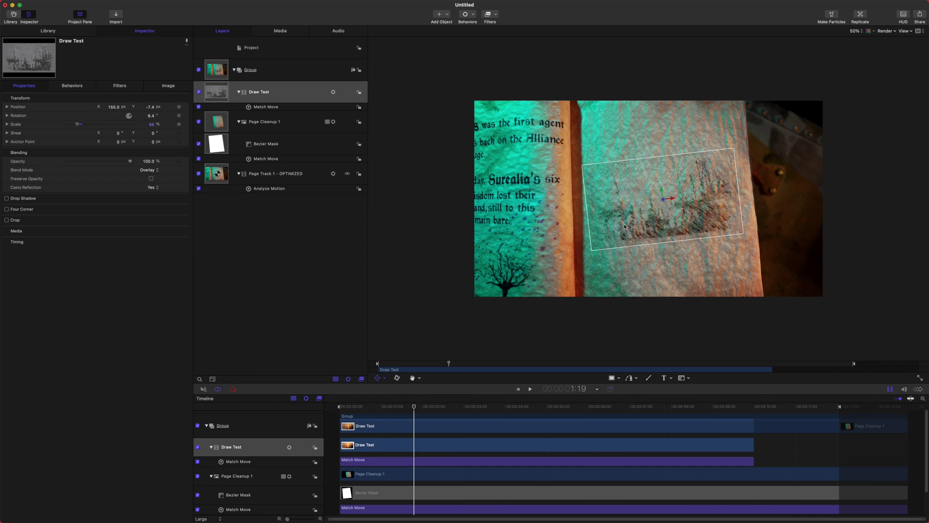
left_click_drag(150, 119, 141, 118)
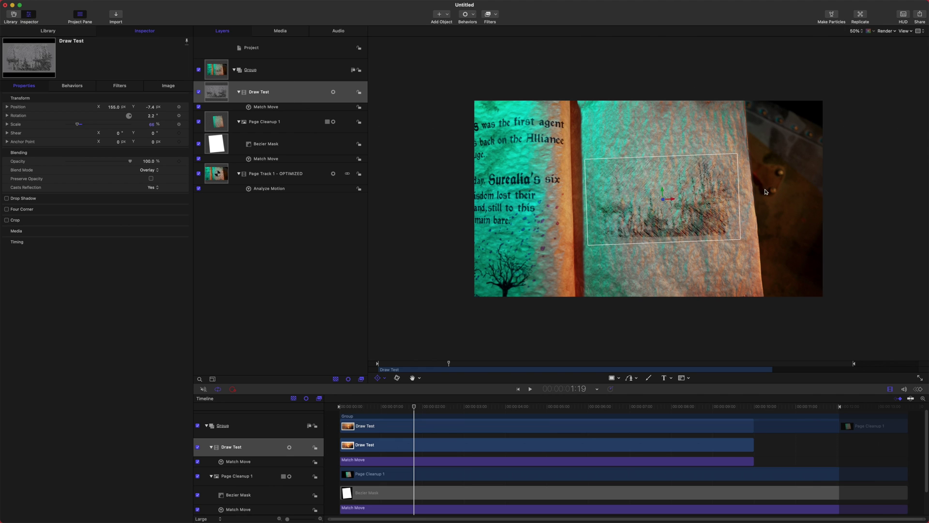
Reposition the sketch's anchor point to about 32.9, -12.4 against the tracking target
left_click(198, 121)
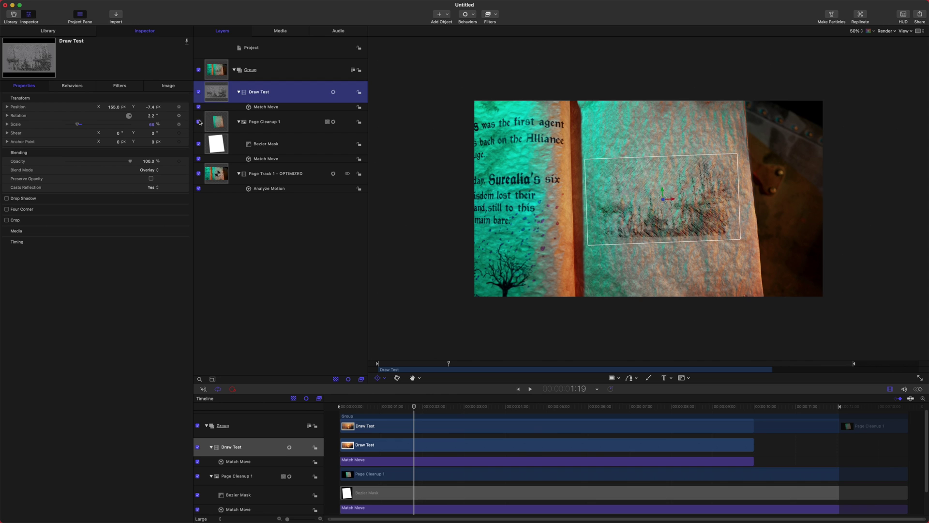
left_click_drag(668, 210, 665, 203)
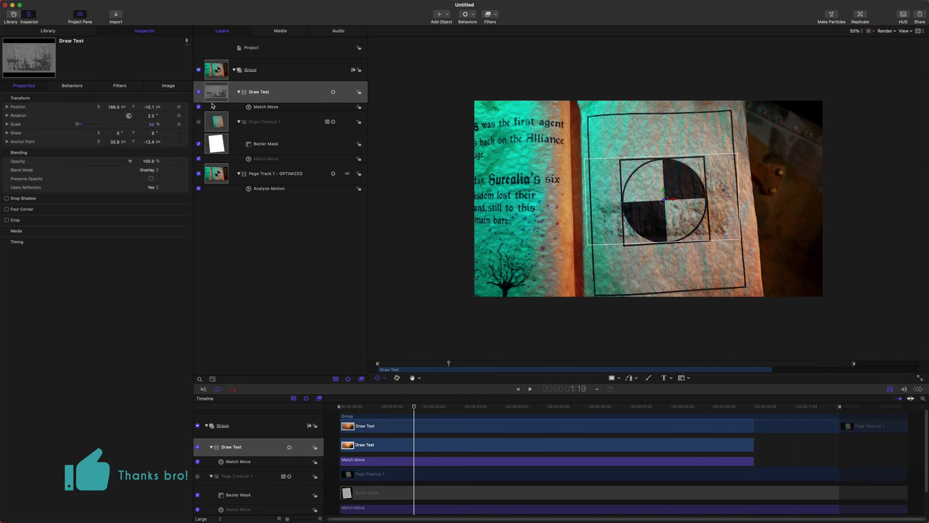
left_click(198, 121)
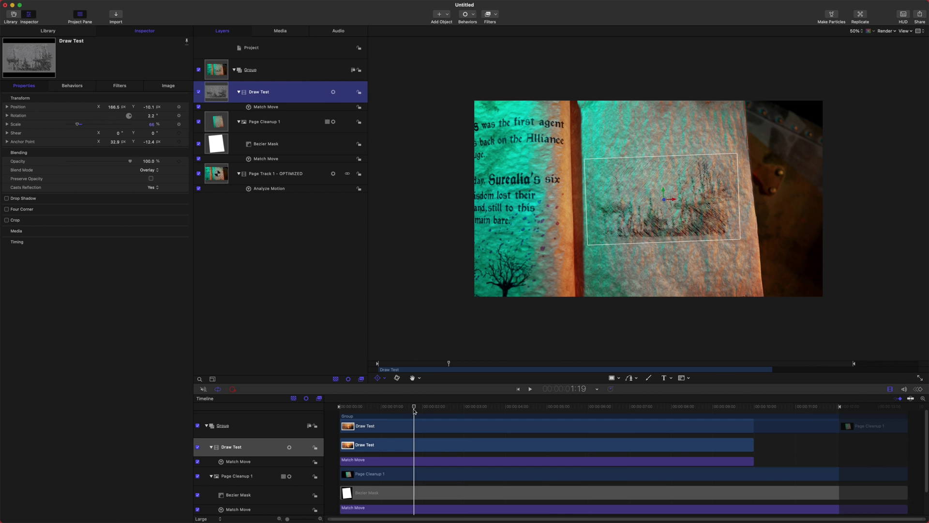
left_click_drag(415, 408, 321, 408)
key("space")
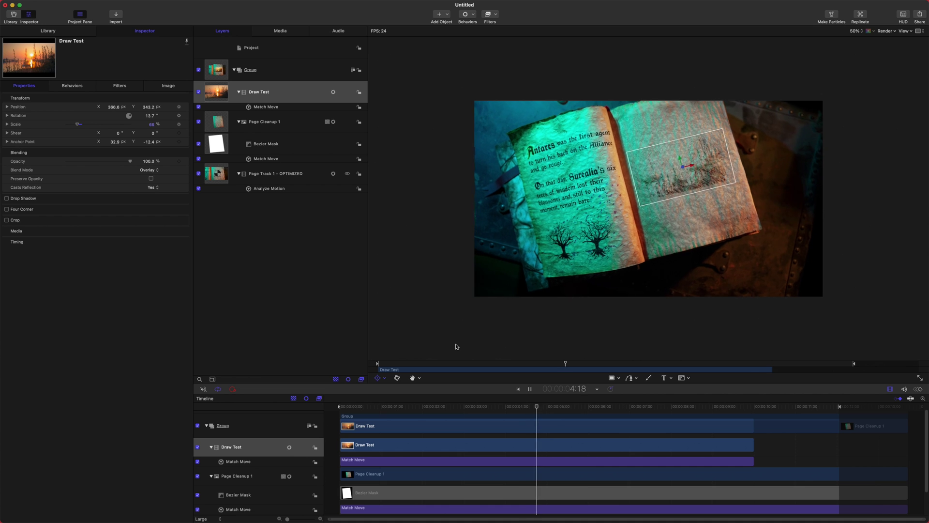
key("space")
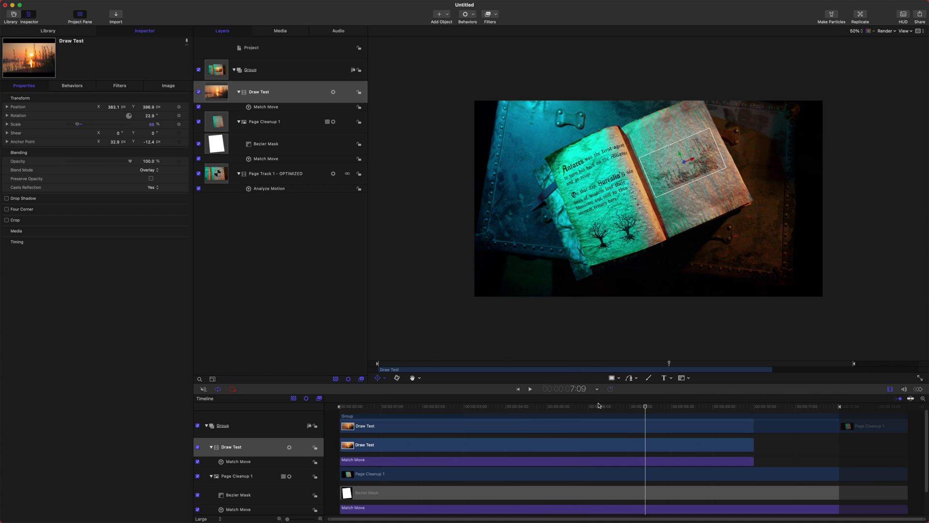
left_click(463, 401)
left_click_drag(463, 401, 440, 403)
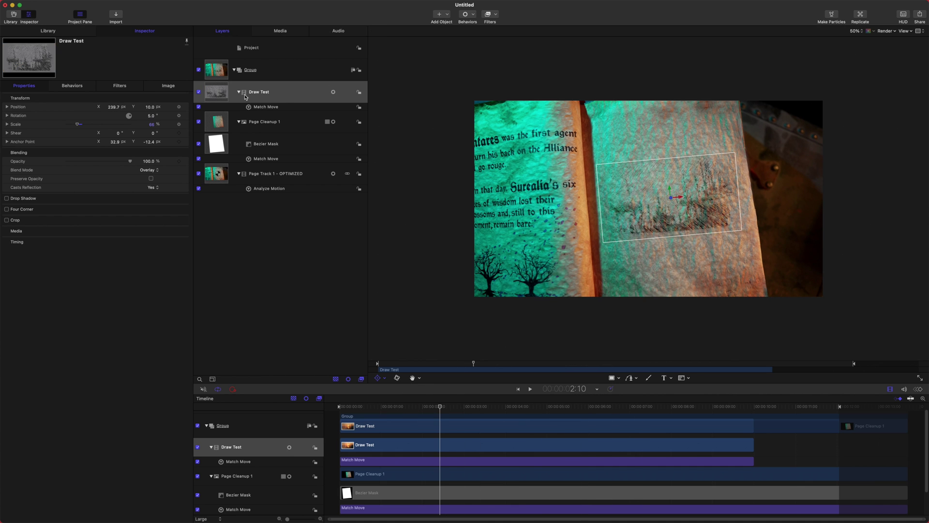
left_click(285, 108)
left_click(282, 91)
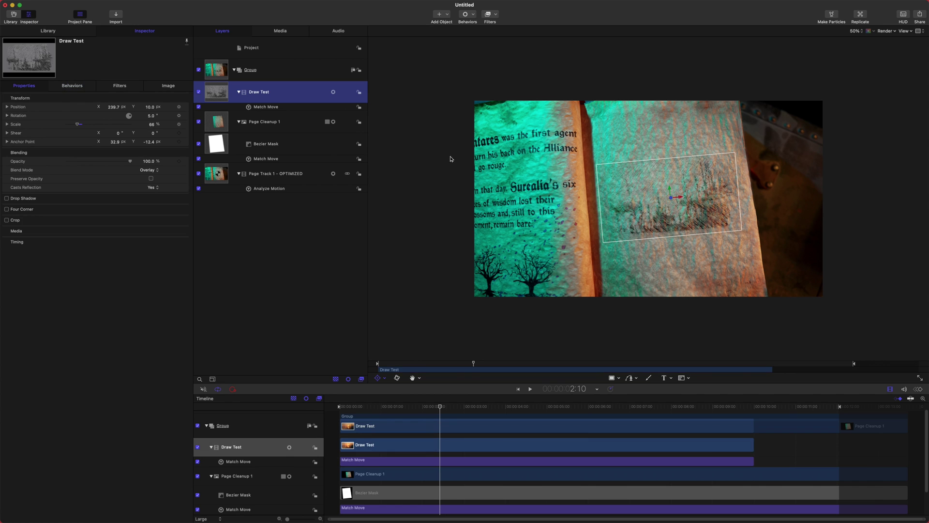
Add Color Curves to Draw Test, raising the luma black point and adding a midpoint to darken the lines
left_click(493, 20)
mouse_move(557, 145)
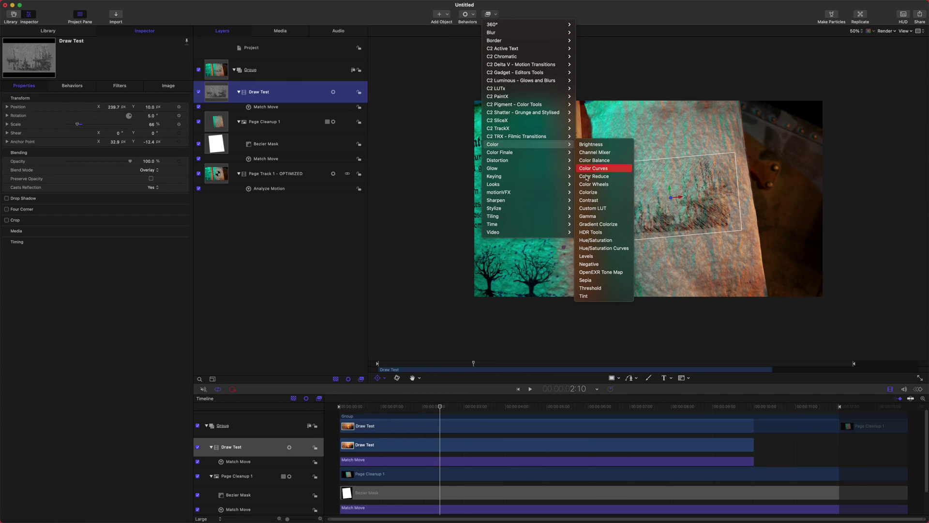
left_click(228, 166)
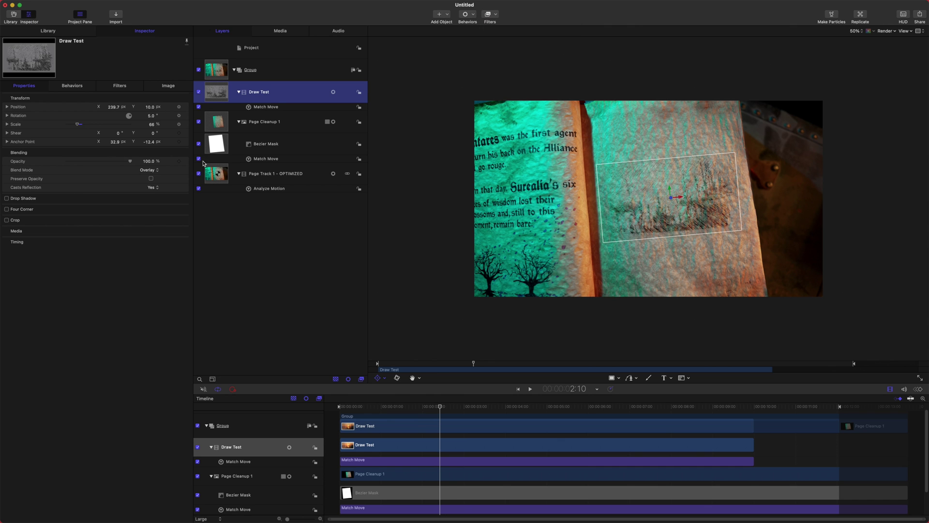
left_click_drag(7, 208, 64, 183)
left_click(61, 190)
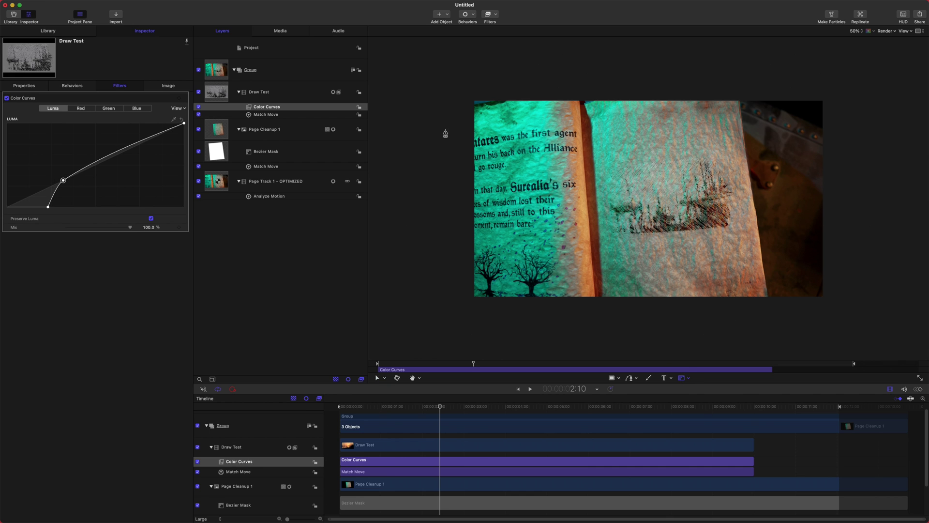
left_click(339, 90)
Start a bezier mask on Draw Test, placing points down the sketch's left side and along the bottom
left_click(681, 378)
left_click(614, 184)
left_click(614, 191)
left_click(612, 202)
left_click(612, 208)
left_click(621, 227)
left_click(632, 227)
left_click(645, 224)
left_click(655, 226)
Finish Bezier Mask 1 up the right side and across the top, then play back to check it
left_click(728, 225)
left_click(726, 208)
left_click(725, 187)
left_click(725, 173)
left_click(715, 163)
left_click(694, 161)
left_click(682, 165)
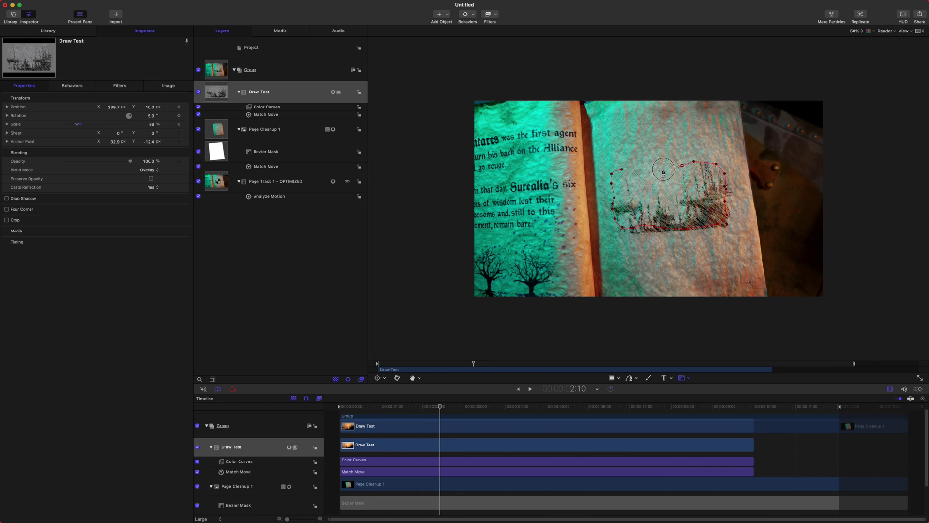
left_click(664, 170)
left_click(642, 170)
left_click(633, 171)
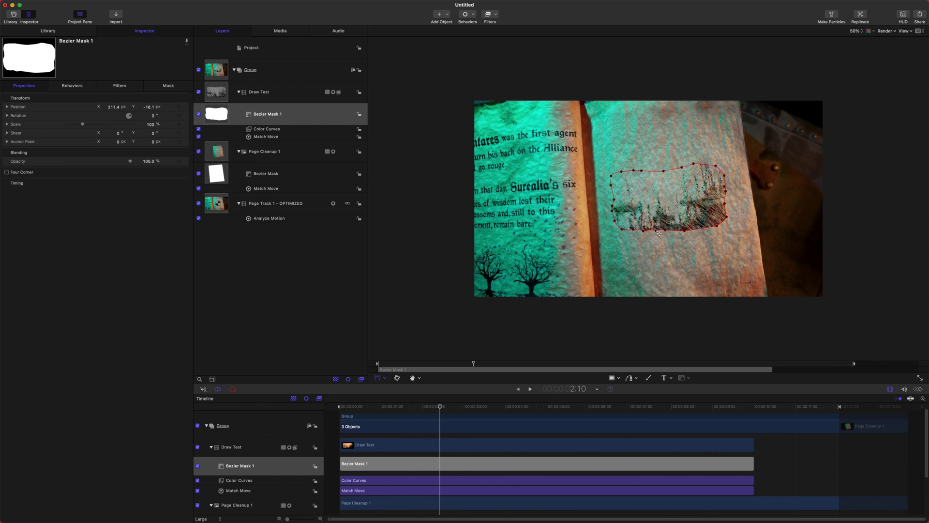
left_click_drag(431, 415, 407, 411)
key("space")
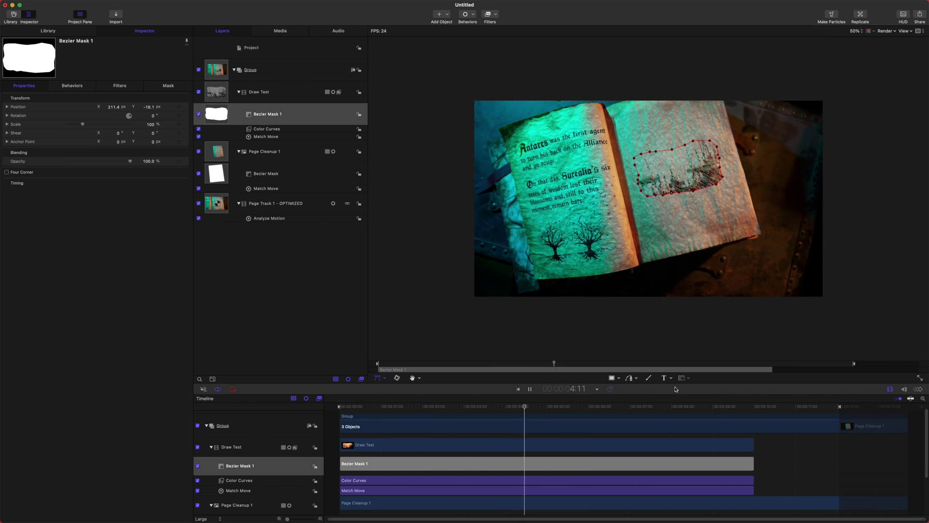
Stop playback at 1:21 and select the Analyze Motion behavior under Page Track 1 - OPTIMIZED
left_click(419, 407)
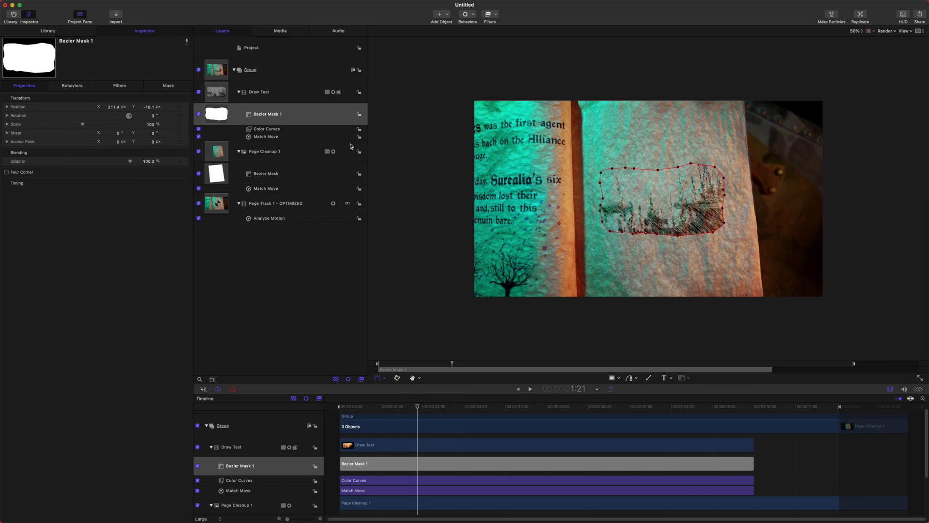
left_click(292, 218)
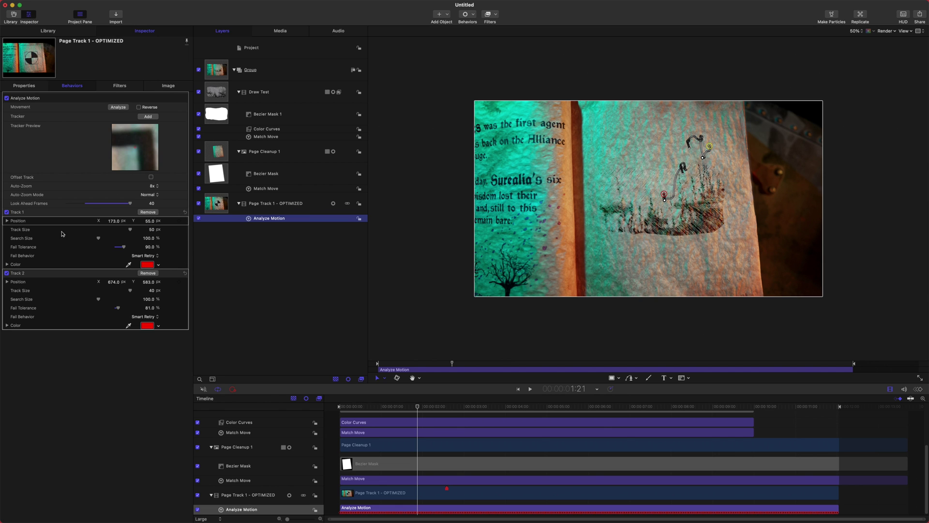
left_click_drag(409, 407, 437, 409)
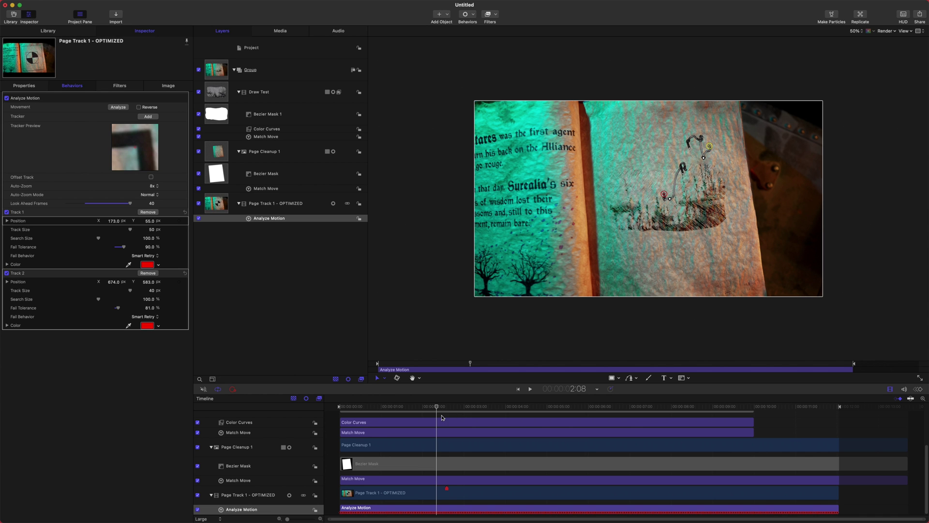
left_click_drag(436, 409, 391, 405)
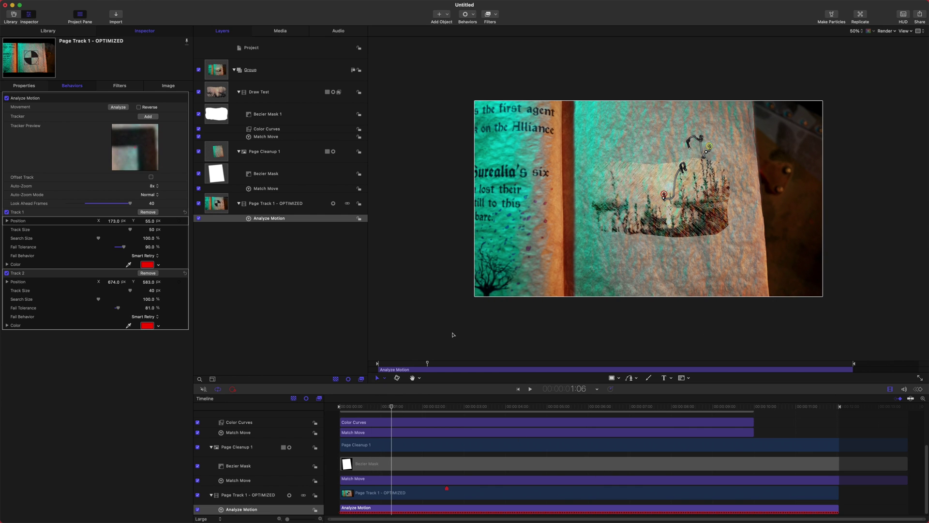